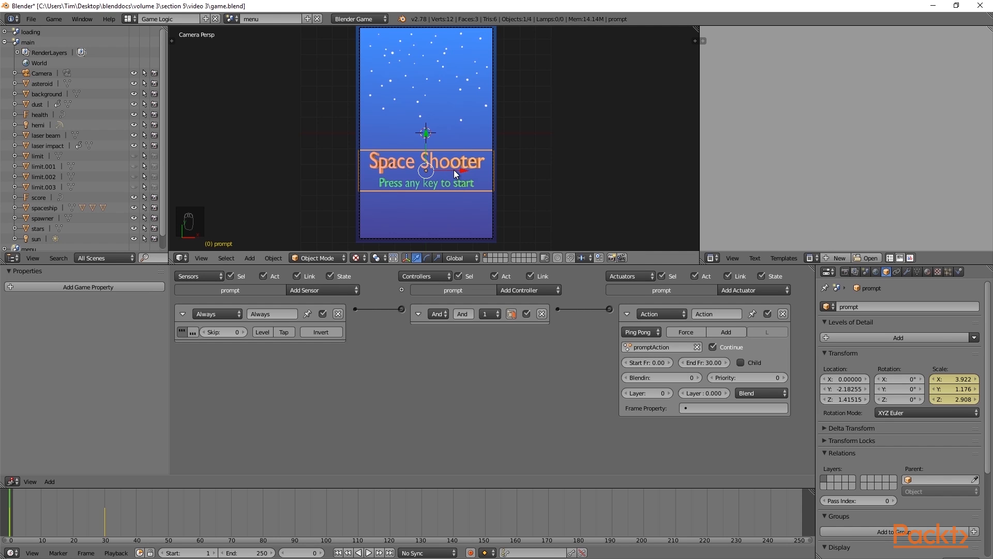
Set the physics type of the prompt object in the menu scene to No Collision.
{"action": "left_click", "coordinate": [957, 272]}
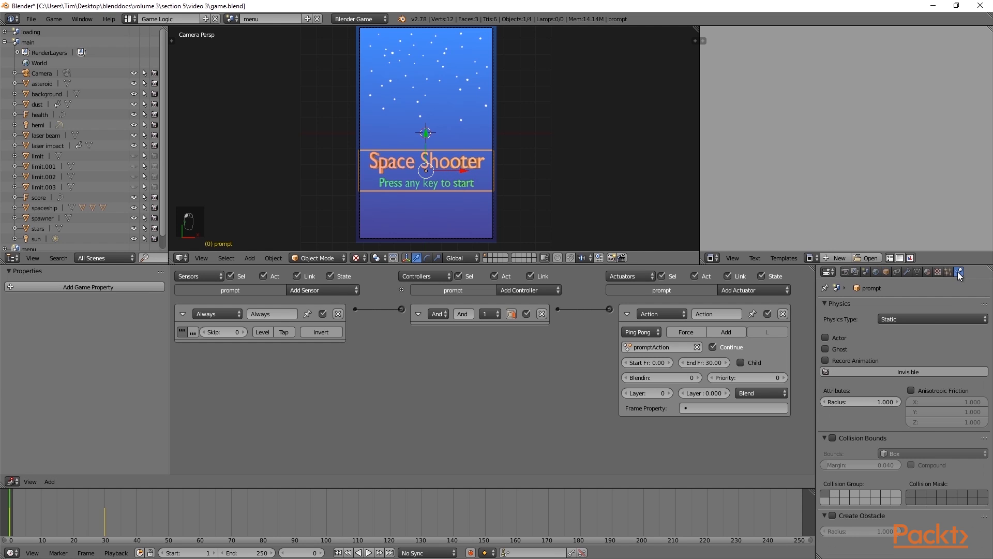
{"action": "left_click", "coordinate": [899, 318]}
{"action": "left_click", "coordinate": [901, 308]}
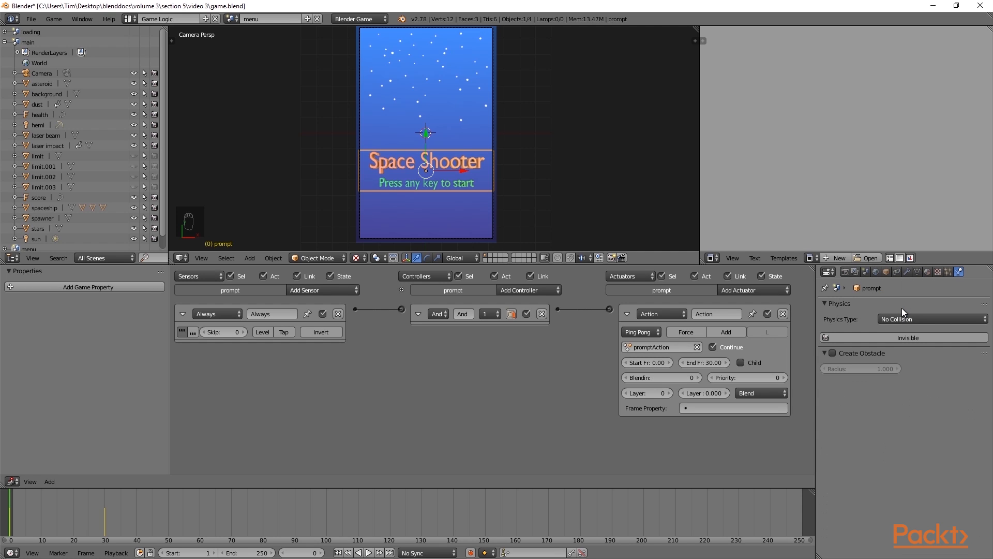
{"action": "right_click", "coordinate": [479, 146]}
Switch to the loading scene and check the physics type of the "Loading..." text object.
{"action": "left_click", "coordinate": [232, 18]}
{"action": "left_click", "coordinate": [242, 35]}
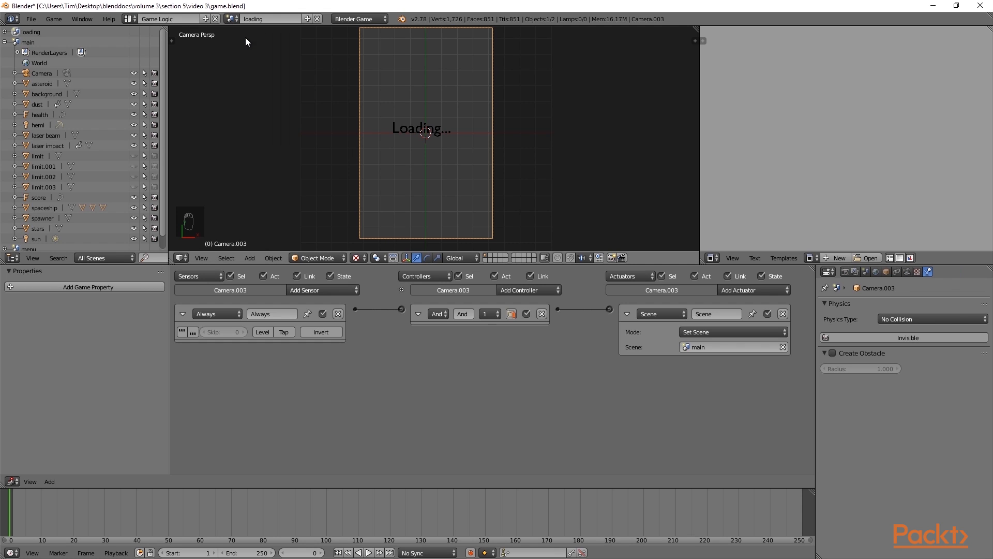
{"action": "right_click", "coordinate": [403, 134]}
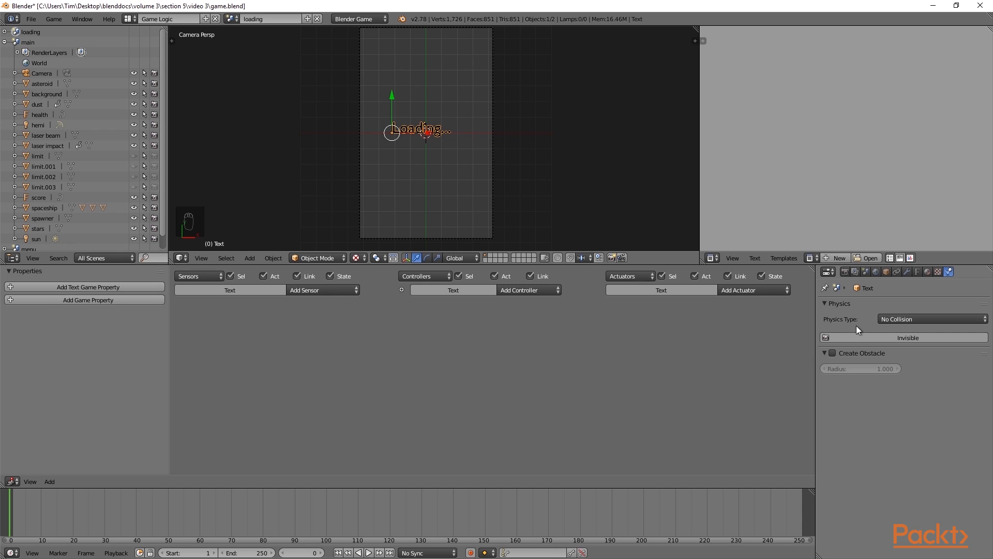
In the overlay scene, set the backdrop object's physics type to No Collision.
{"action": "left_click", "coordinate": [231, 18]}
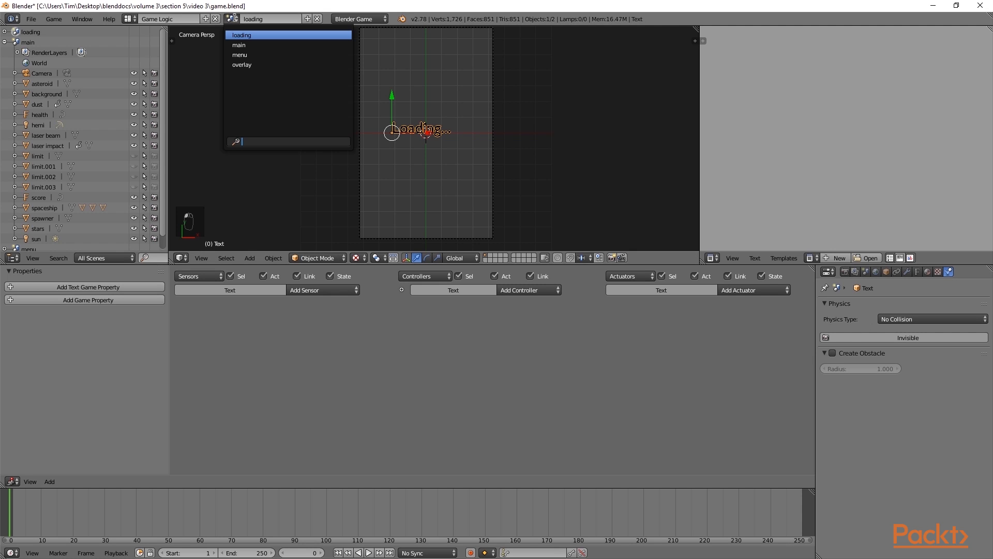
{"action": "left_click", "coordinate": [242, 64]}
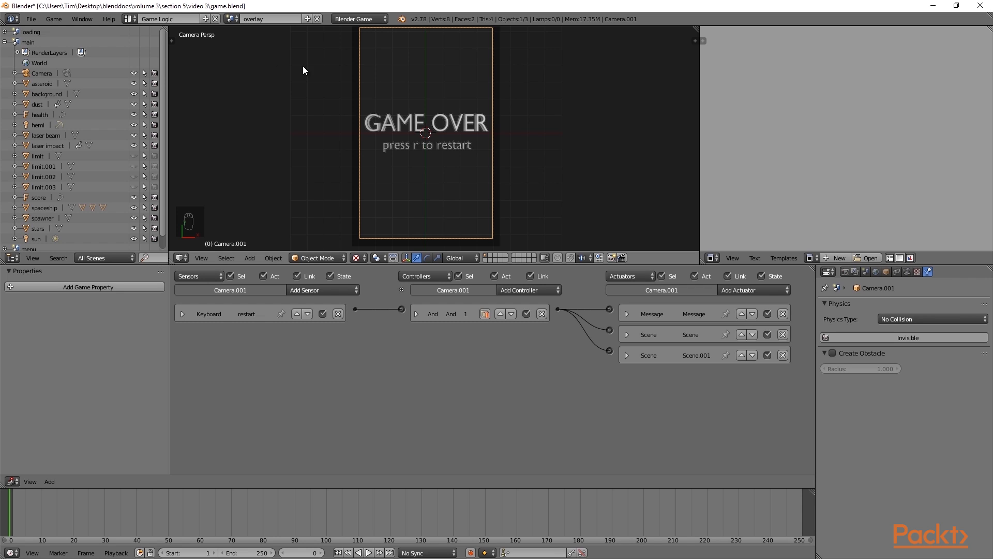
{"action": "right_click", "coordinate": [412, 72]}
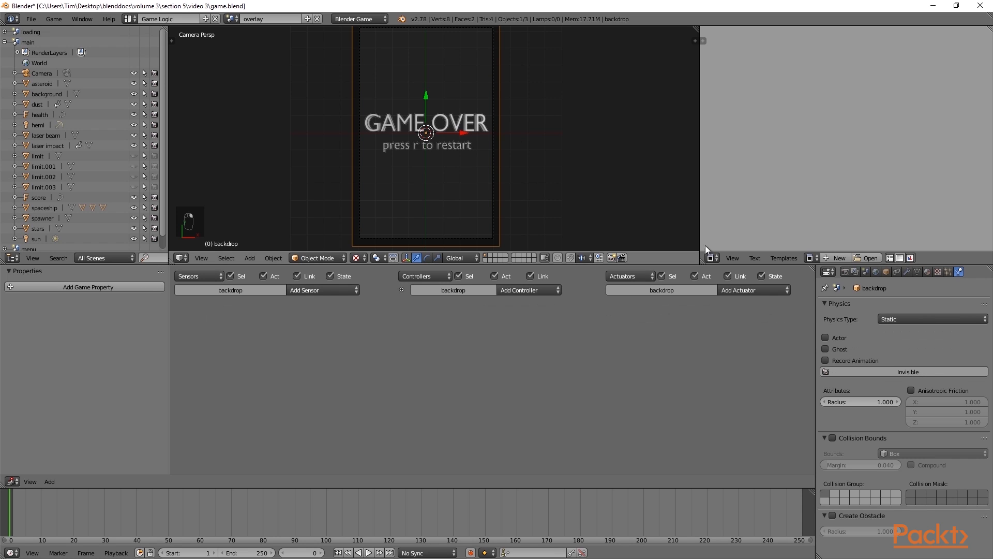
{"action": "left_click", "coordinate": [900, 319]}
{"action": "left_click", "coordinate": [903, 307]}
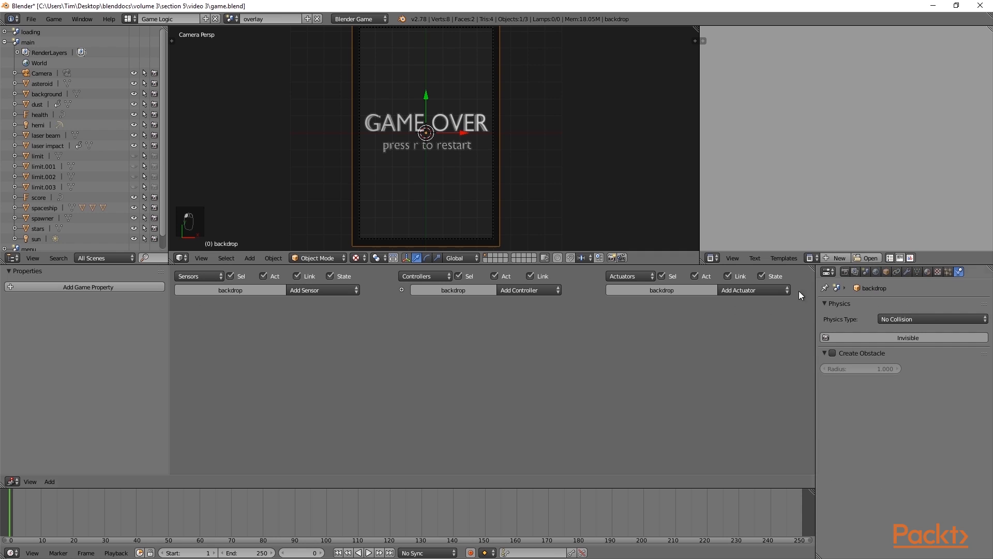
Set the physics type of the GAME OVER title object to No Collision.
{"action": "right_click", "coordinate": [446, 122]}
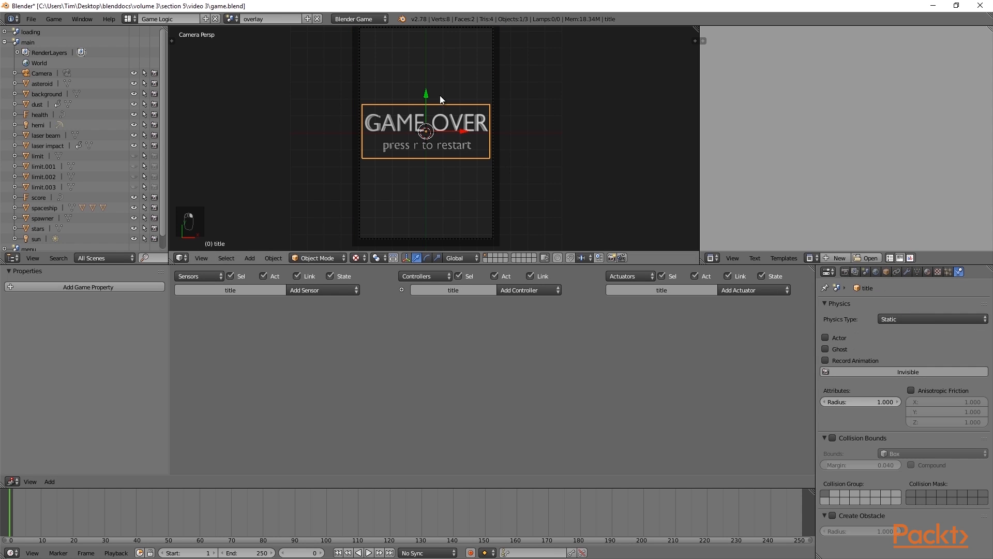
{"action": "left_click", "coordinate": [896, 319]}
{"action": "left_click", "coordinate": [896, 308]}
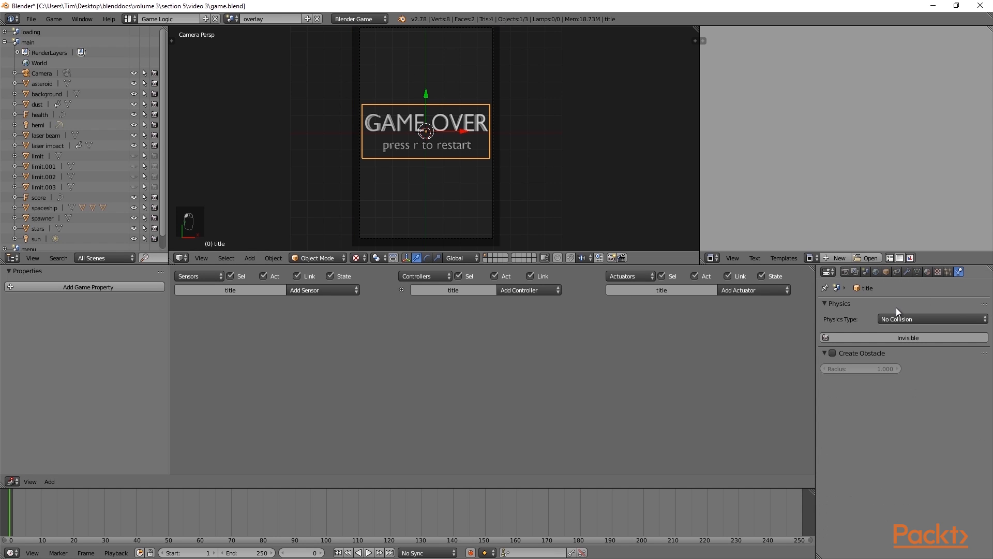
Switch to the main scene and check the physics settings of the spaceship and the spawner.
{"action": "left_click", "coordinate": [230, 19]}
{"action": "left_click", "coordinate": [243, 45]}
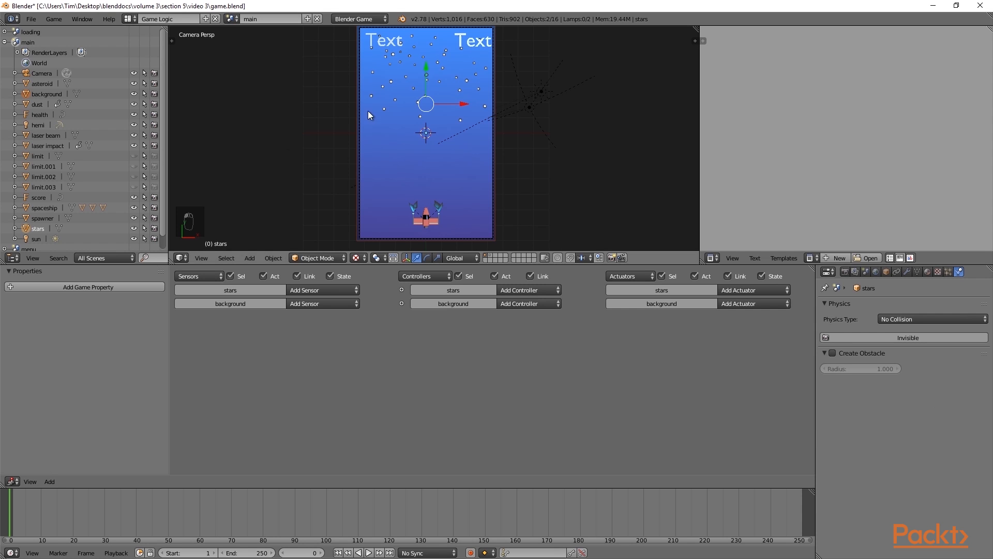
{"action": "right_click", "coordinate": [426, 217]}
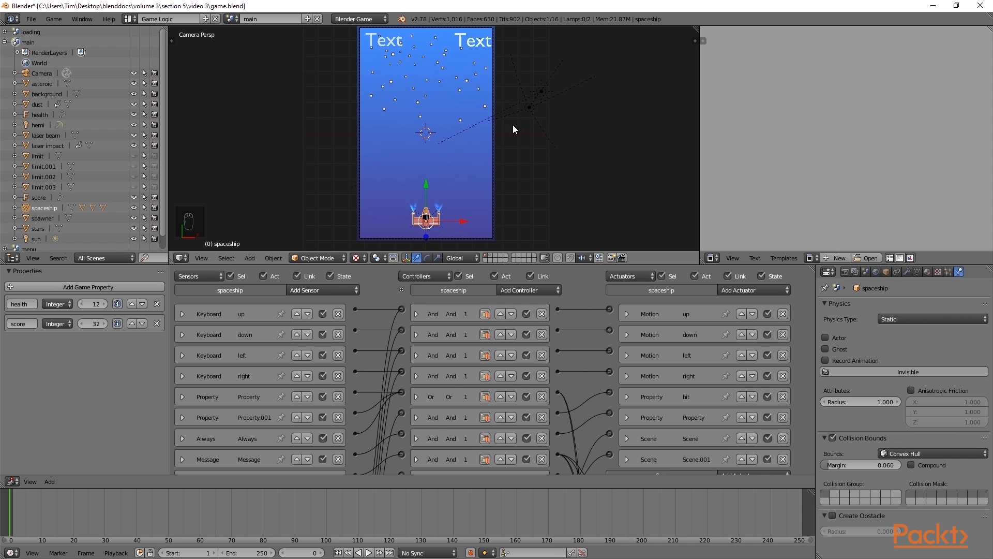
{"action": "scroll", "coordinate": [513, 125], "scroll_direction": "down", "scroll_amount": 3}
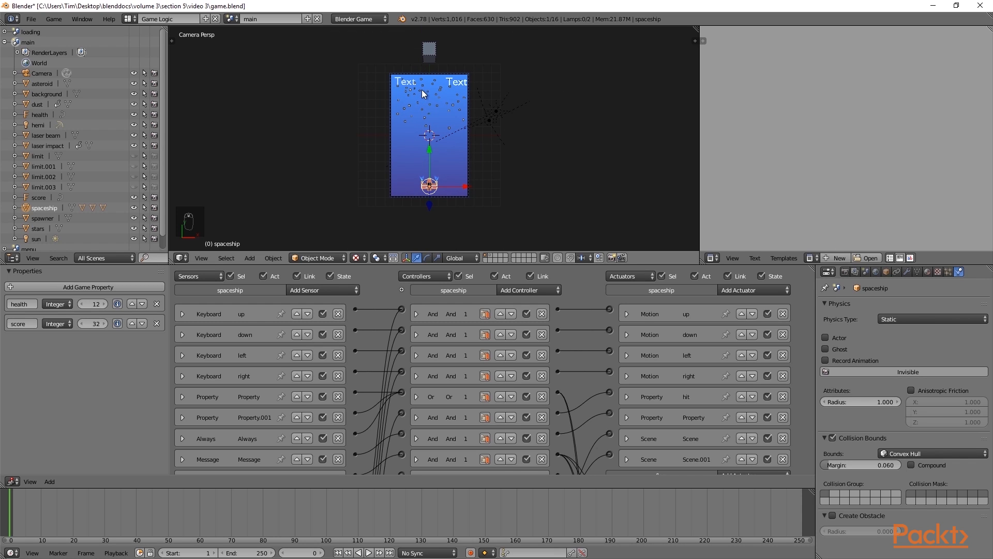
{"action": "right_click", "coordinate": [429, 53]}
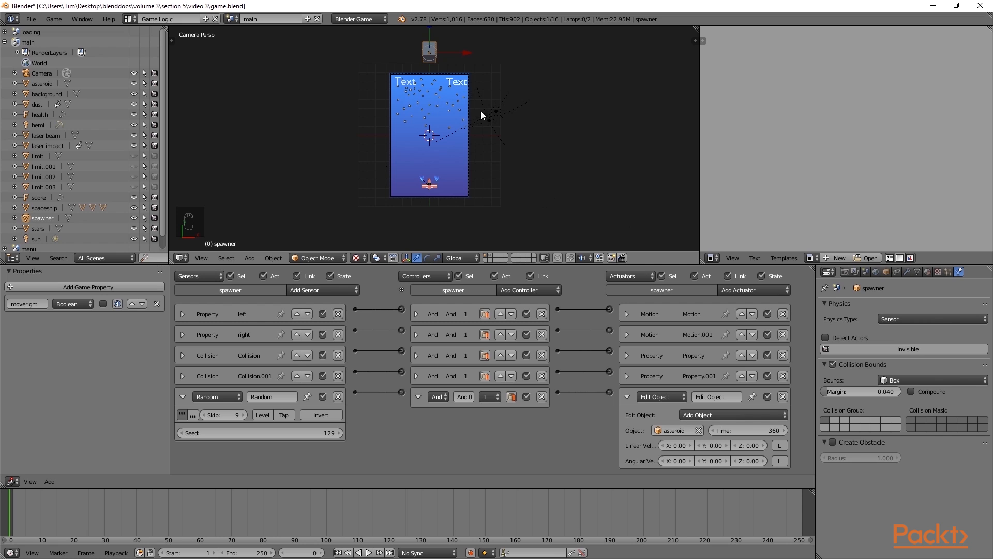
Set the physics type of the hemi lamp in the main scene to No Collision.
{"action": "right_click", "coordinate": [489, 124]}
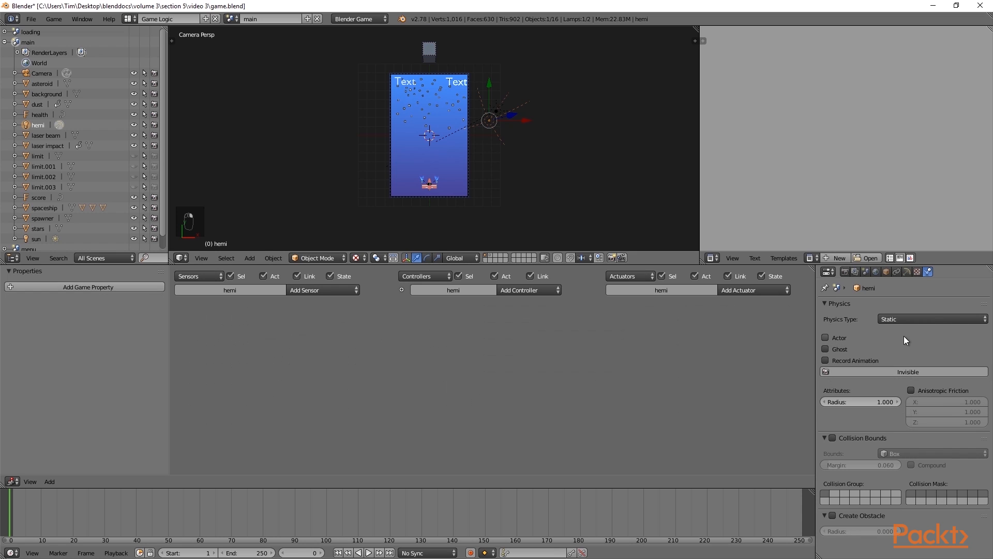
{"action": "left_click", "coordinate": [892, 320]}
{"action": "left_click", "coordinate": [894, 307]}
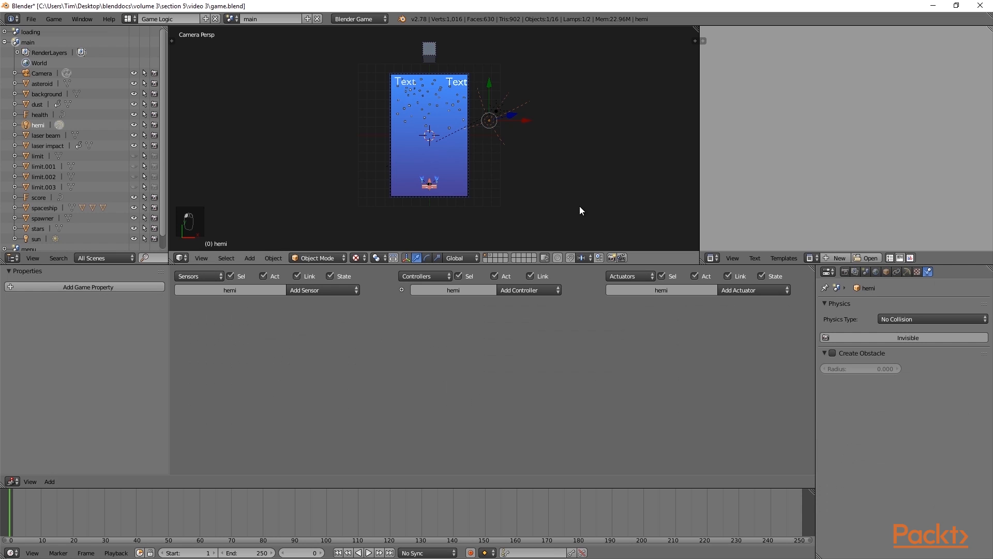
Set the physics type of the sun lamp in the main scene to No Collision.
{"action": "right_click", "coordinate": [498, 109]}
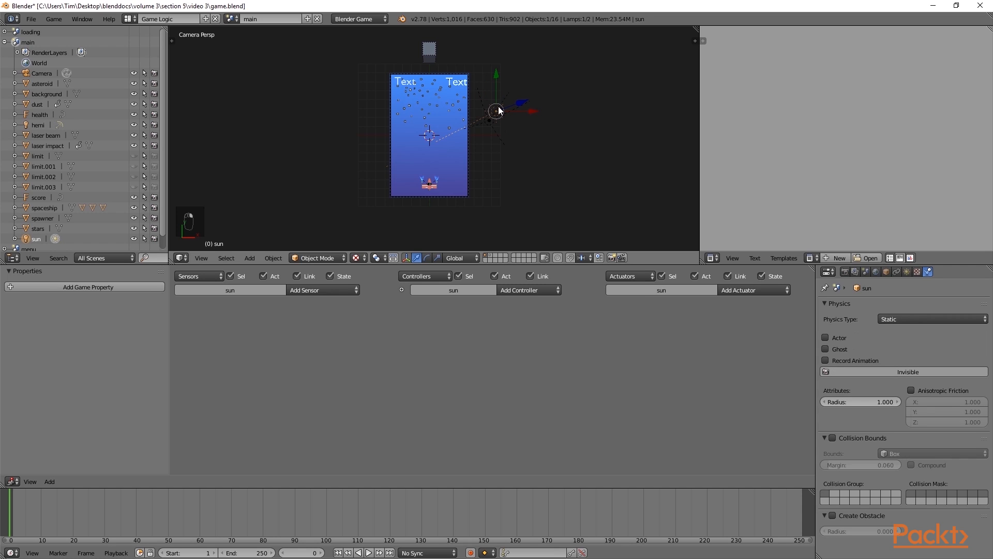
{"action": "left_click", "coordinate": [892, 318]}
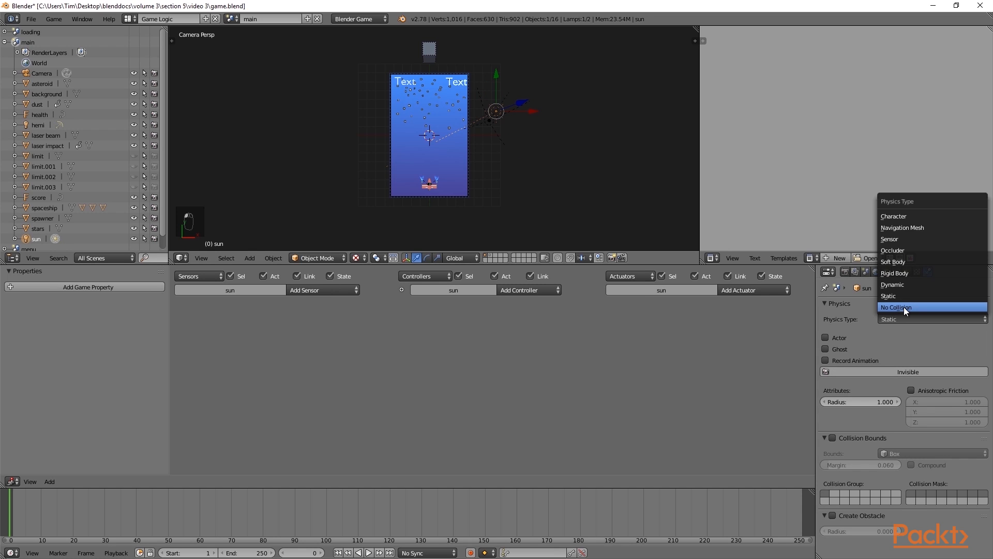
{"action": "left_click", "coordinate": [904, 306]}
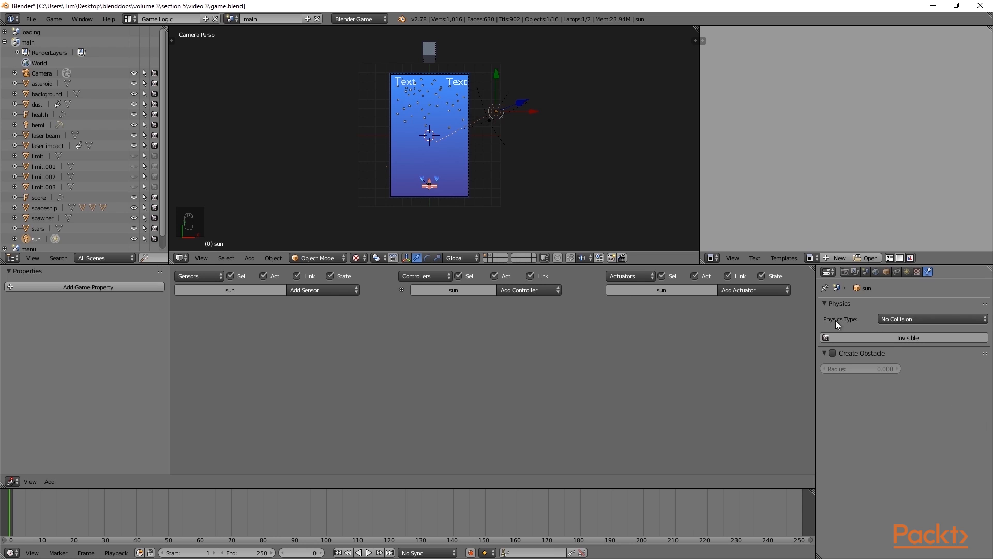
Show the main scene's second layer and examine the asteroid's physics and collision bounds settings.
{"action": "left_click", "coordinate": [489, 256]}
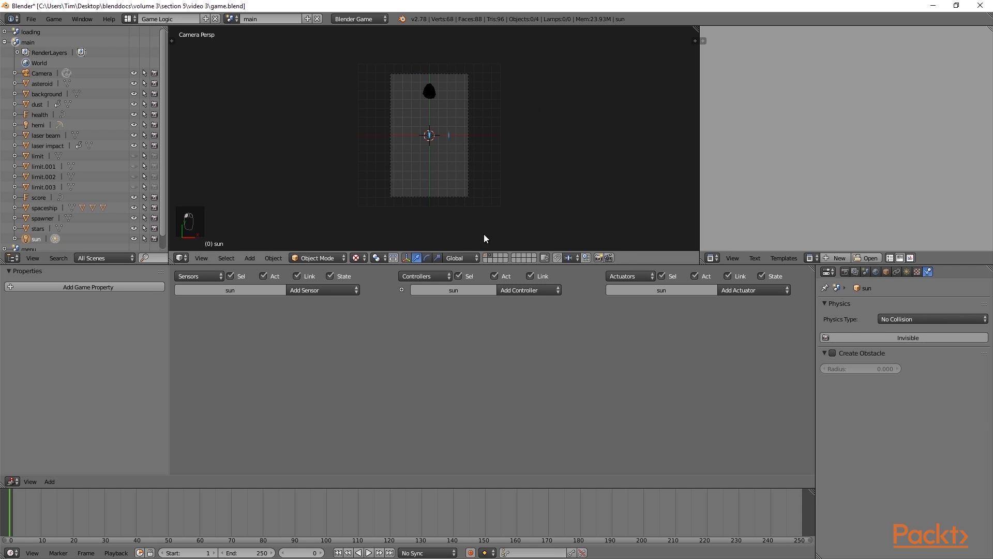
{"action": "left_click", "coordinate": [431, 93]}
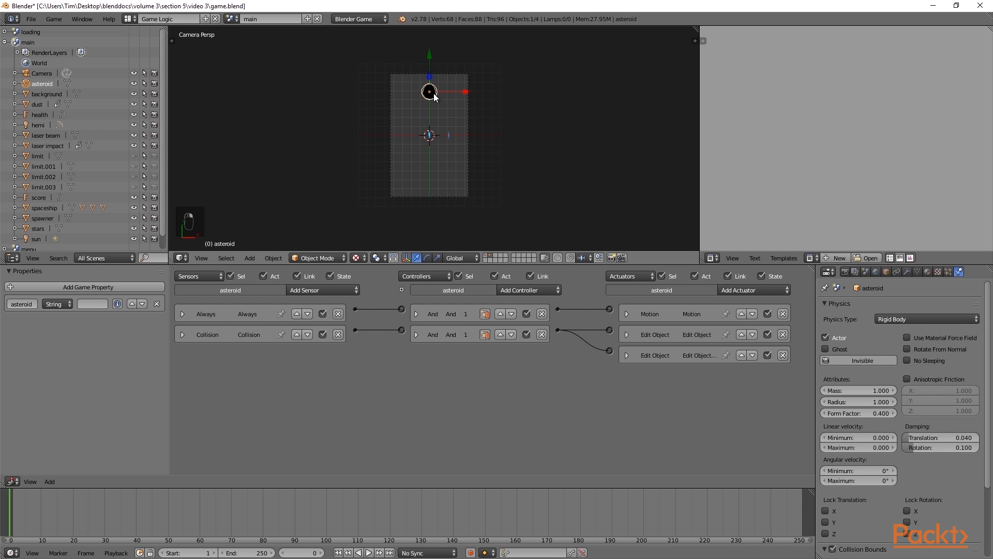
{"action": "scroll", "coordinate": [938, 442], "scroll_direction": "down", "scroll_amount": 4}
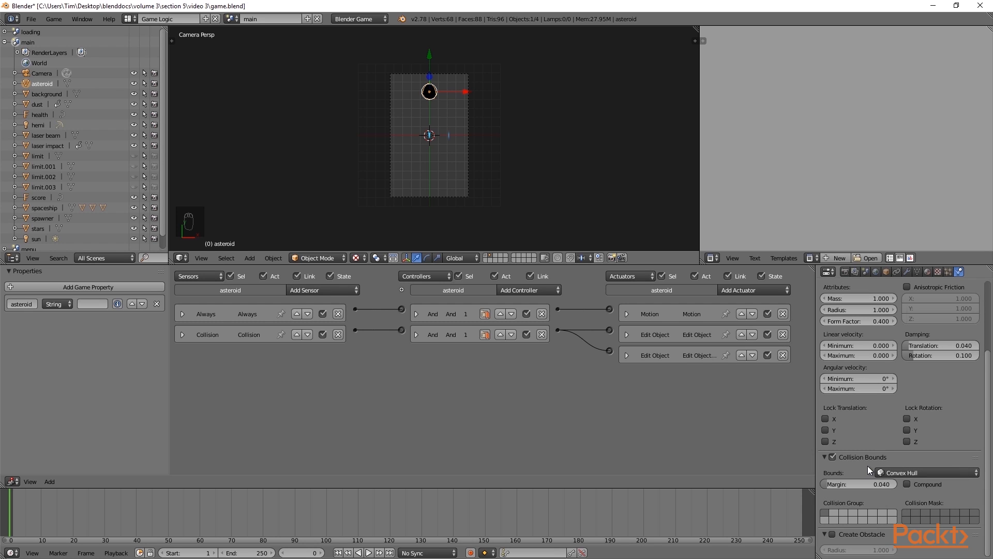
{"action": "scroll", "coordinate": [861, 466], "scroll_direction": "up", "scroll_amount": 4}
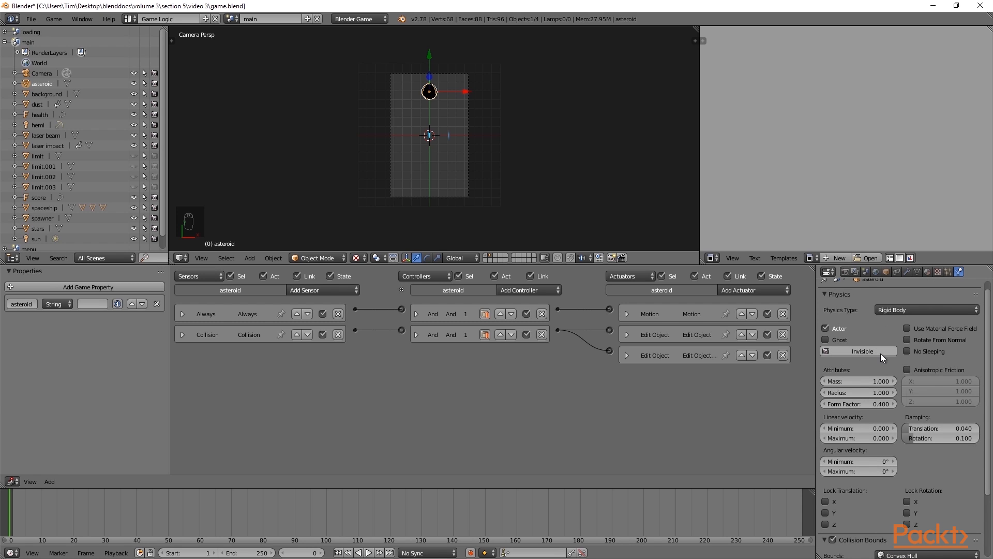
Check the physics types of the laser impact and dust objects.
{"action": "middle_click_drag", "start_coordinate": [514, 131], "coordinate": [455, 164]}
{"action": "right_click", "coordinate": [455, 164]}
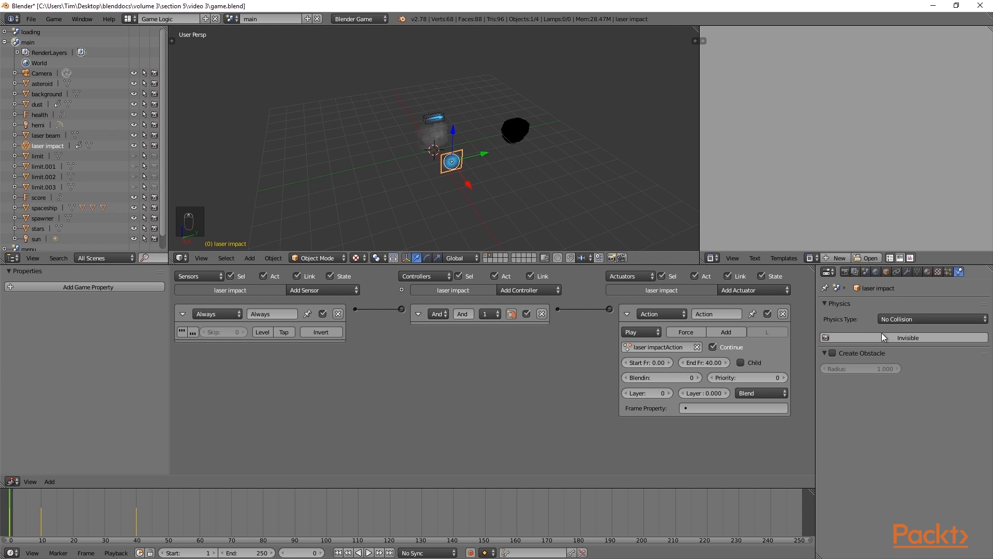
{"action": "right_click", "coordinate": [429, 144]}
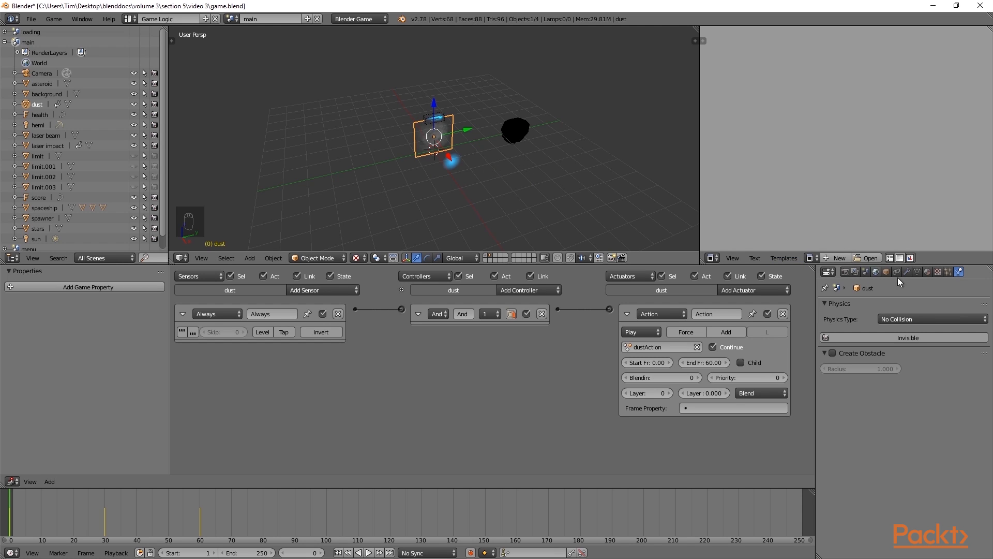
Browse the material list from the dust object and rename the laser impact object's material to "laser impact".
{"action": "left_click", "coordinate": [927, 271]}
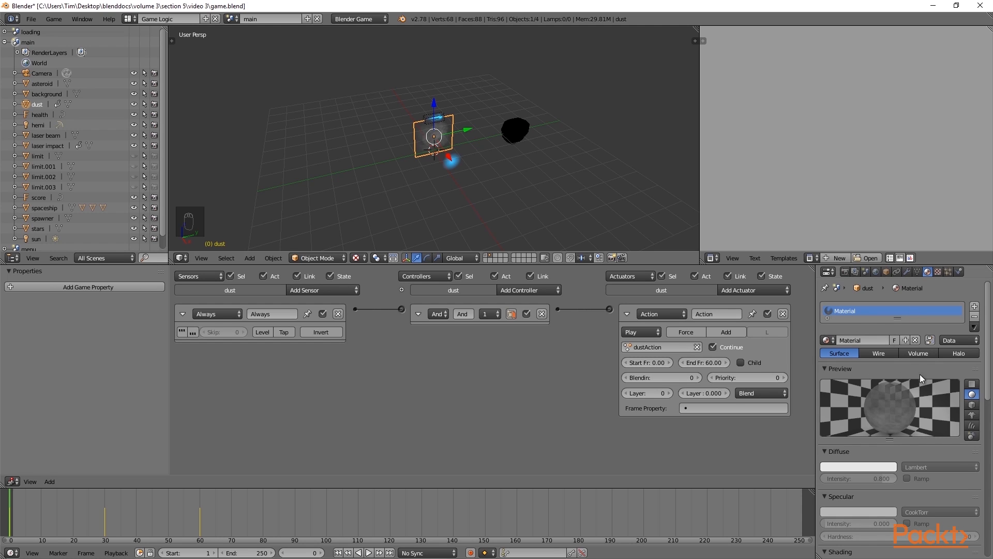
{"action": "left_click", "coordinate": [832, 341]}
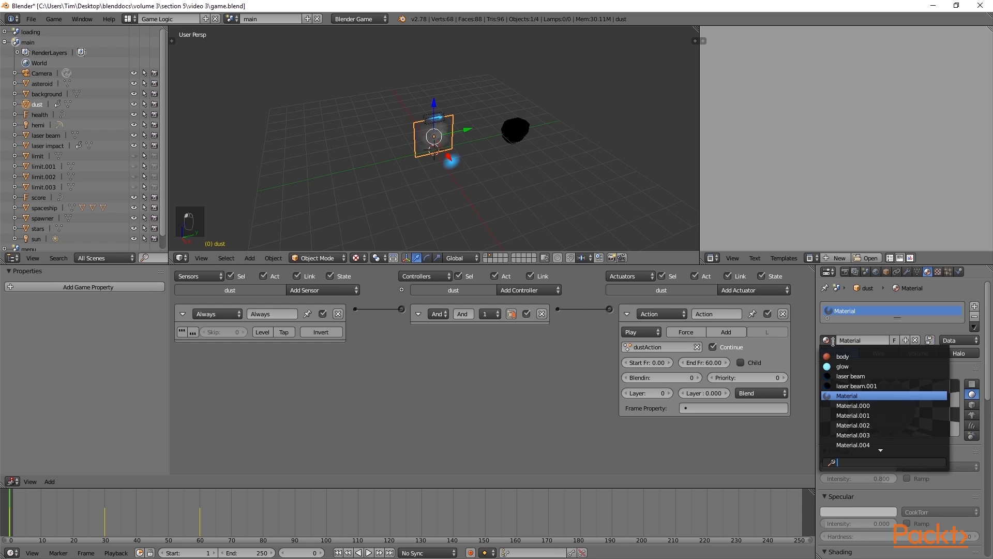
{"action": "scroll", "coordinate": [861, 417], "scroll_direction": "down", "scroll_amount": 3}
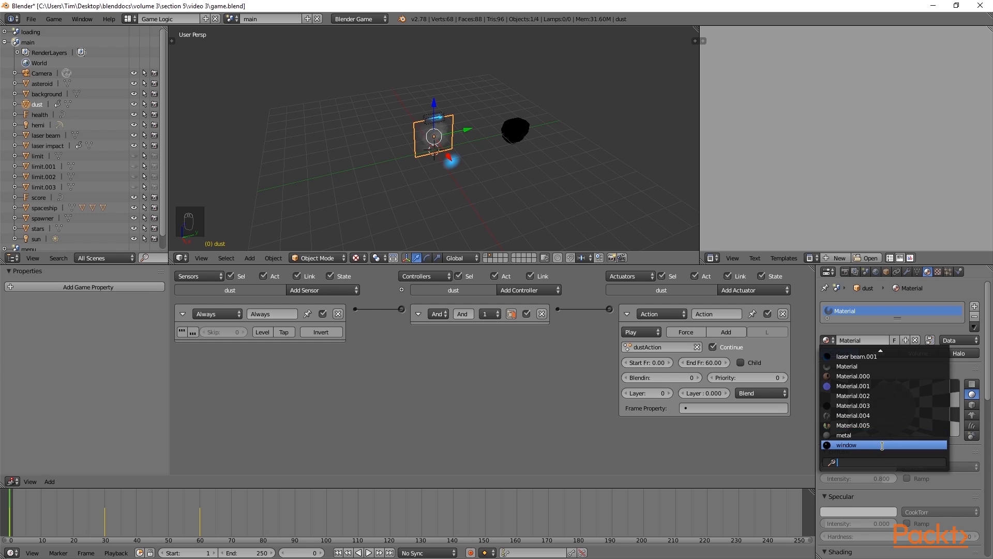
{"action": "mouse_move", "coordinate": [874, 345]}
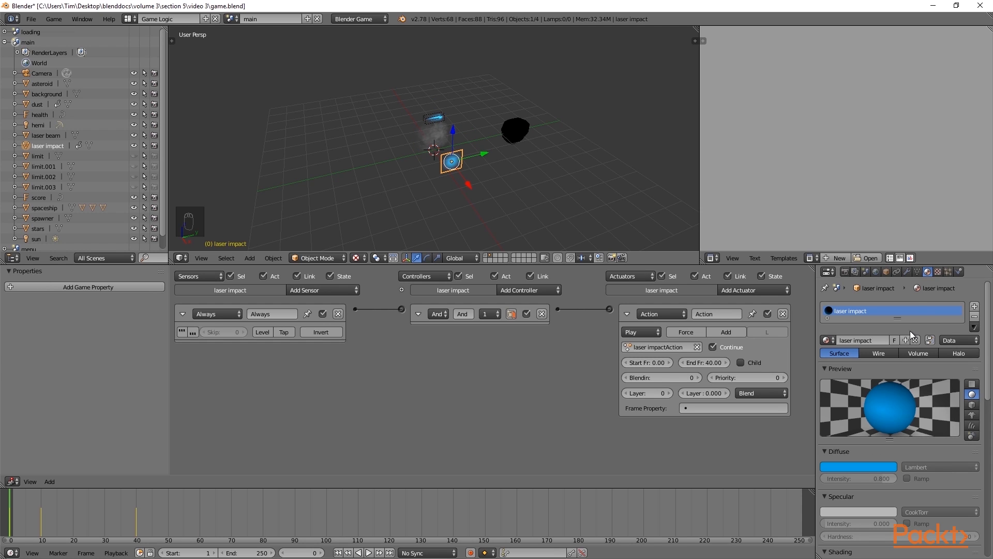
Add a second material slot with a new material to the laser impact object and remove that slot again.
{"action": "left_click", "coordinate": [974, 306]}
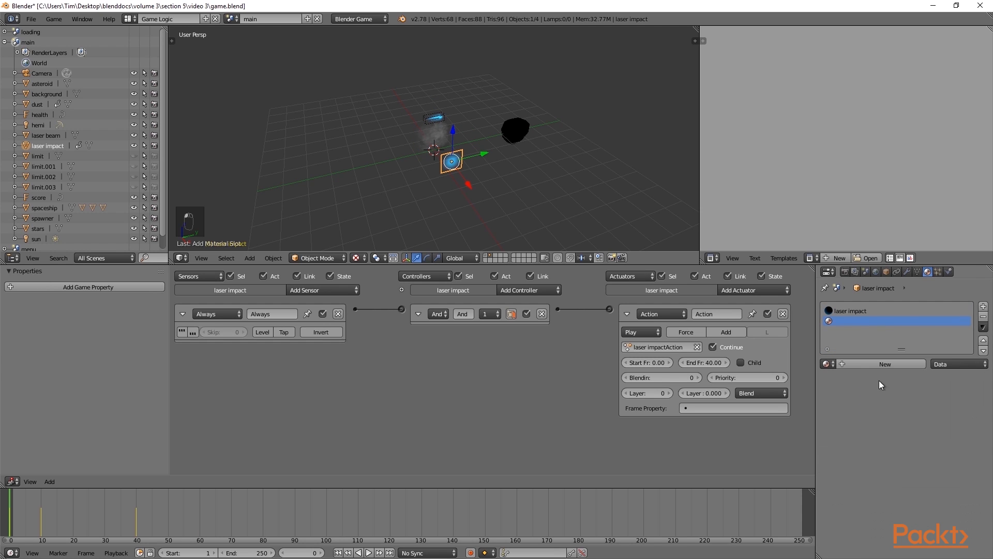
{"action": "left_click", "coordinate": [877, 364]}
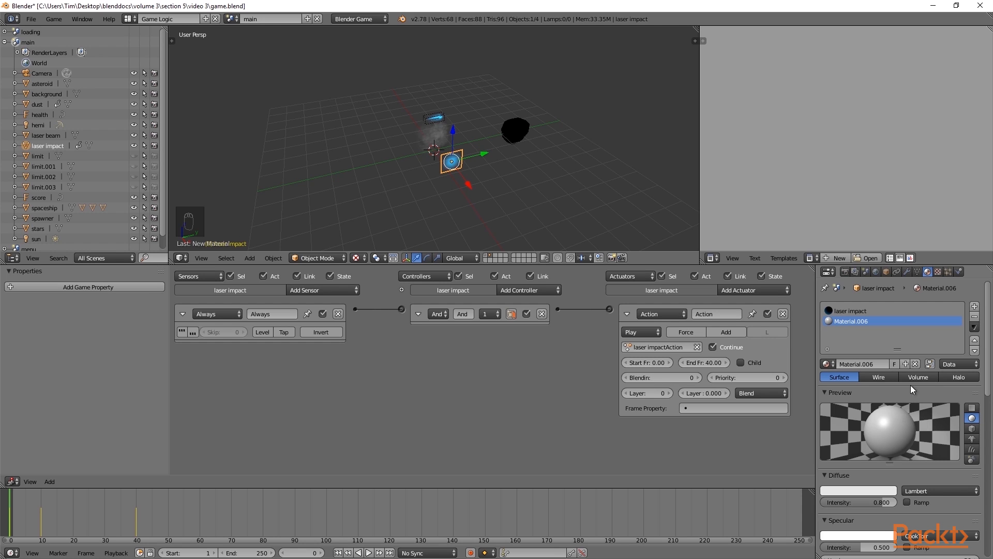
{"action": "left_click", "coordinate": [974, 316]}
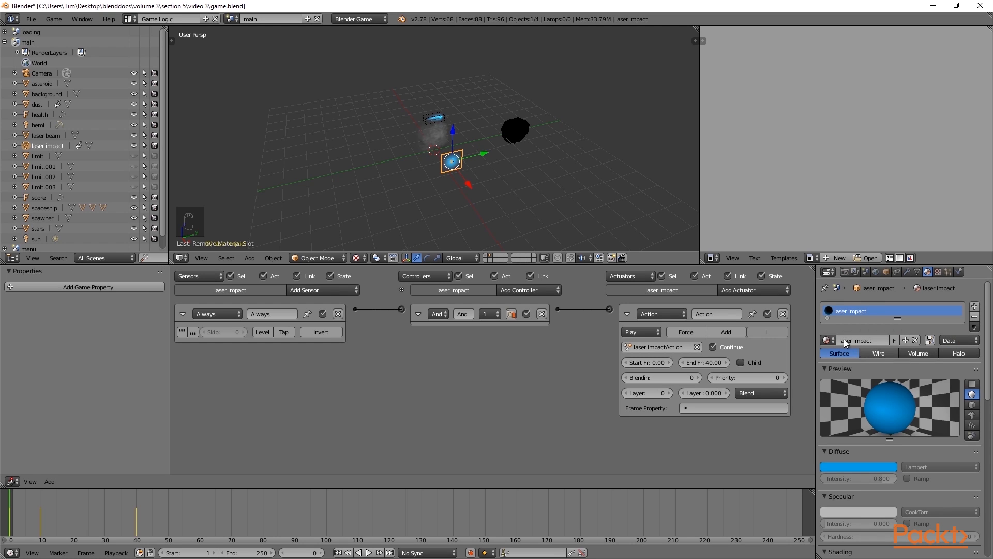
Browse the list of available materials from the laser impact object.
{"action": "left_click", "coordinate": [830, 339]}
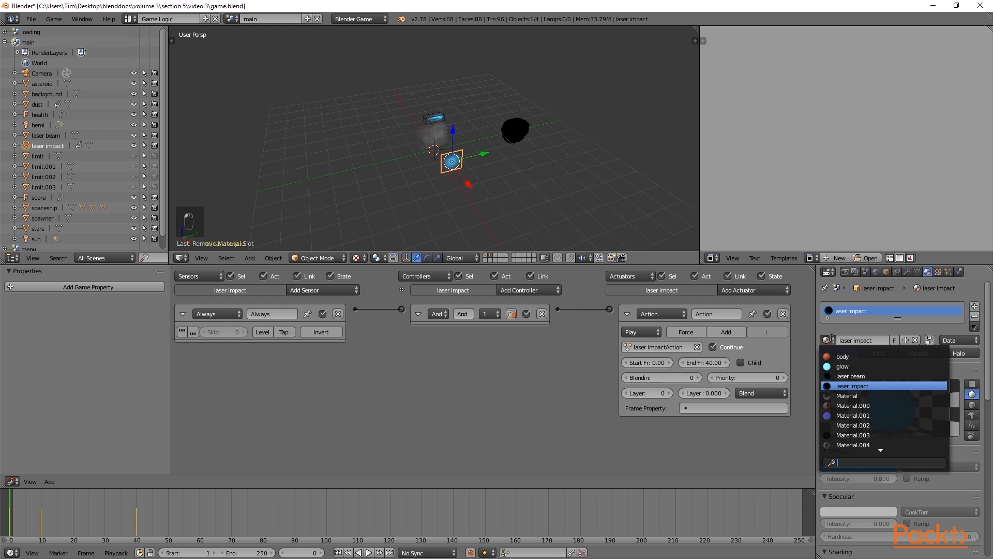
{"action": "scroll", "coordinate": [864, 445], "scroll_direction": "down", "scroll_amount": 4}
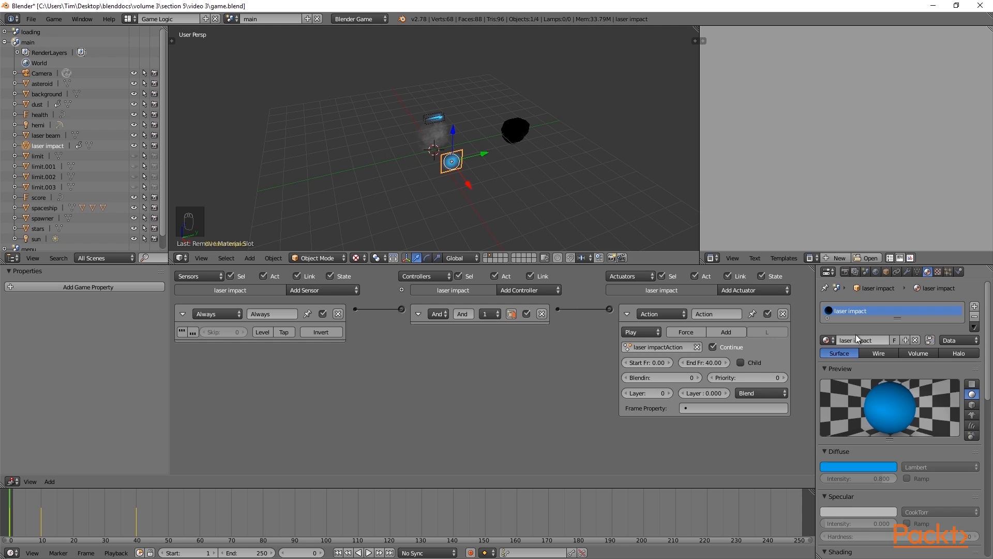
Change the text editor area to the UV/Image Editor and browse the list of images stored in the file.
{"action": "left_click", "coordinate": [712, 257]}
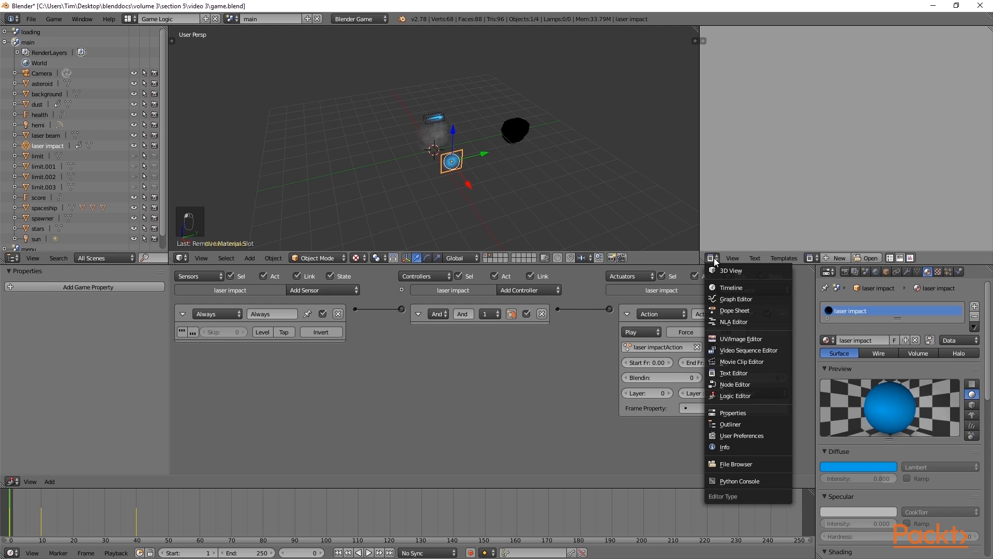
{"action": "left_click", "coordinate": [741, 338]}
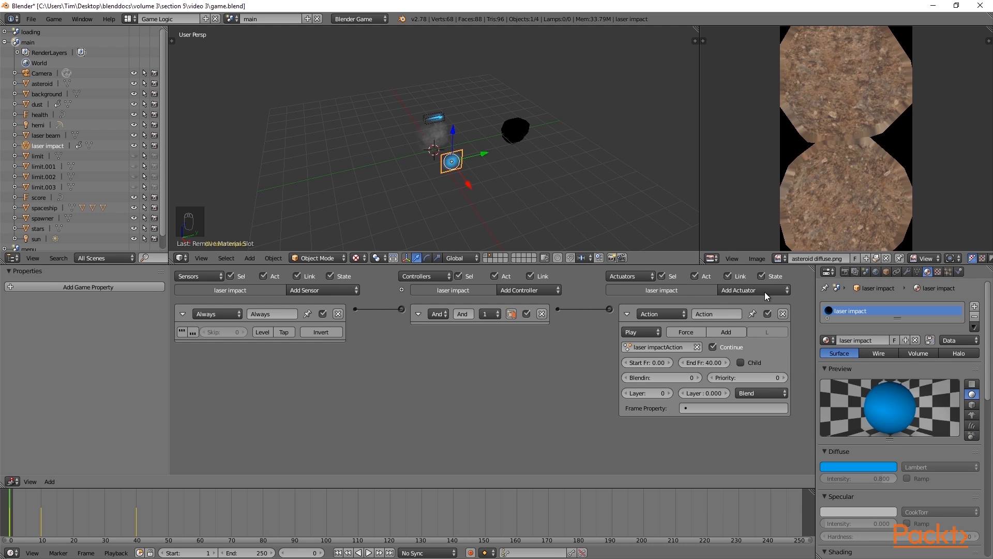
{"action": "left_click", "coordinate": [779, 258]}
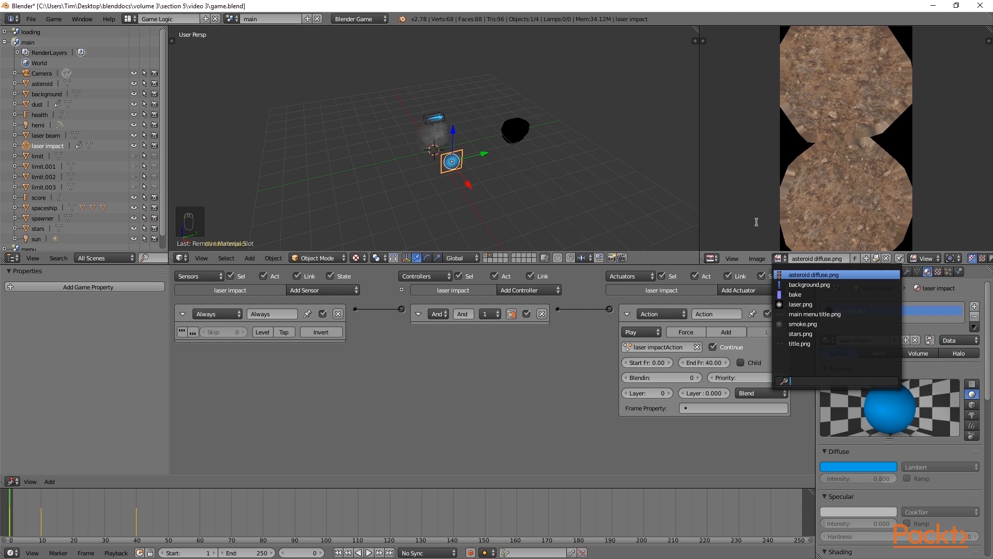
Create a blank 1024 × 1024 px image named Untitled with alpha and unlink it from the image editor.
{"action": "left_click", "coordinate": [867, 258]}
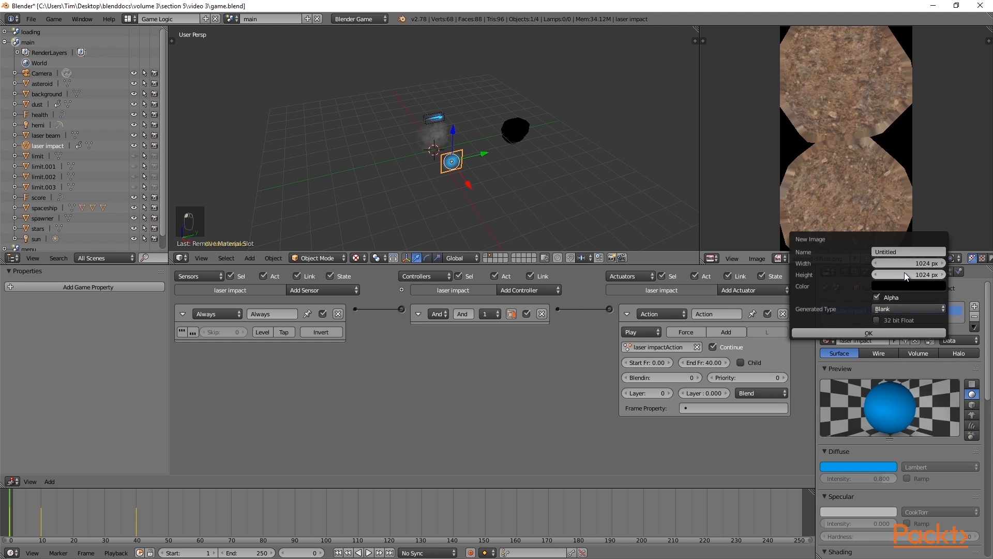
{"action": "left_click", "coordinate": [867, 333]}
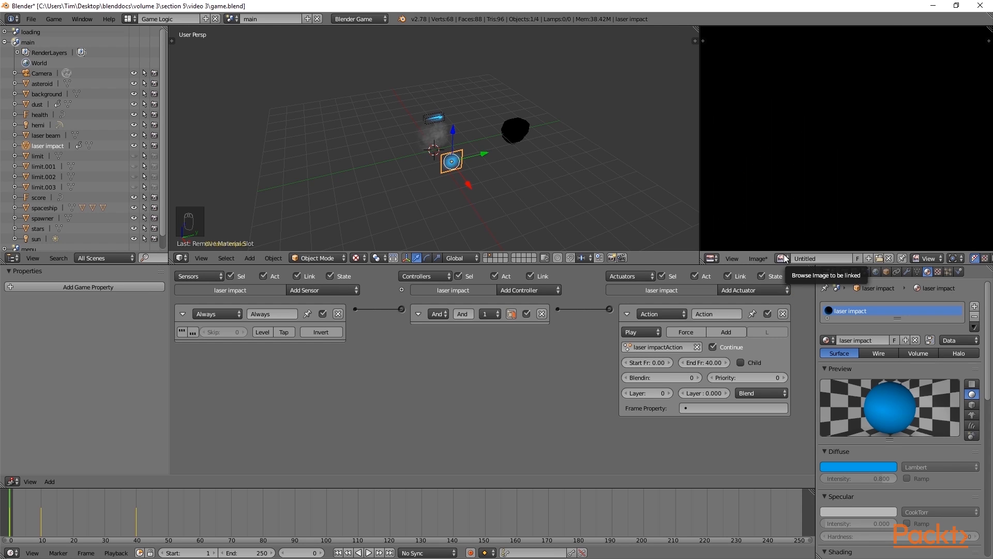
{"action": "scroll", "coordinate": [826, 171], "scroll_direction": "down", "scroll_amount": 5}
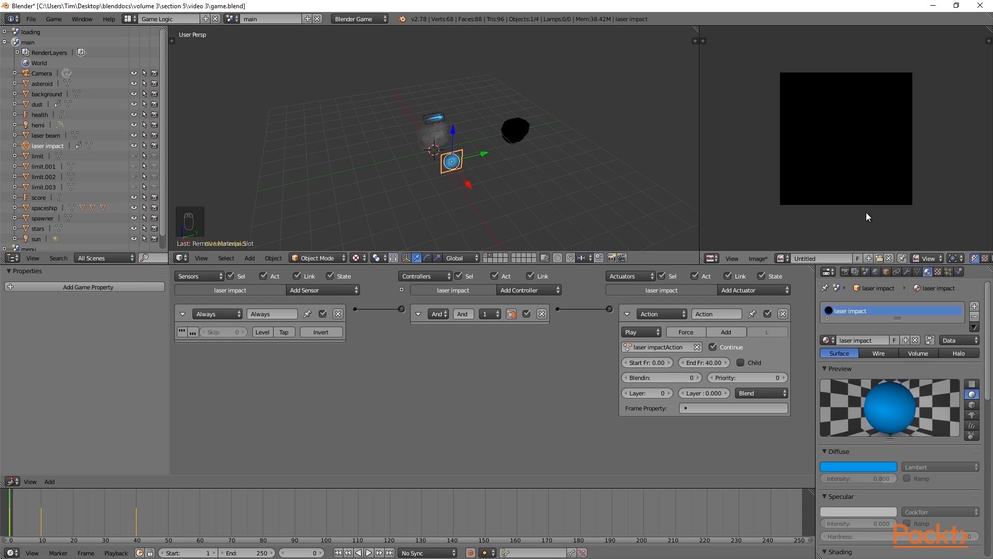
{"action": "left_click", "coordinate": [888, 258]}
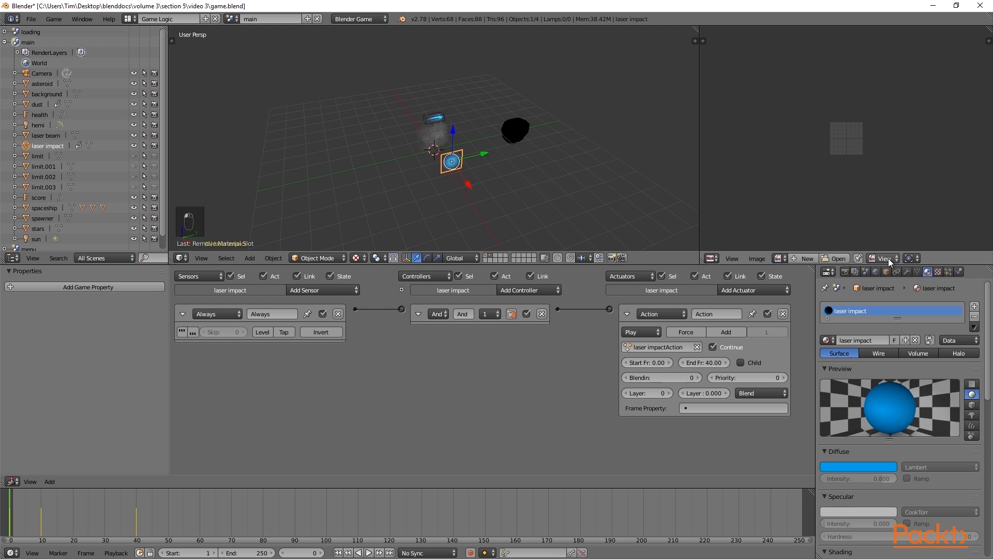
Relink the Untitled image, unlink it with its user count cleared to zero, and check its entry in the image list.
{"action": "left_click", "coordinate": [780, 258]}
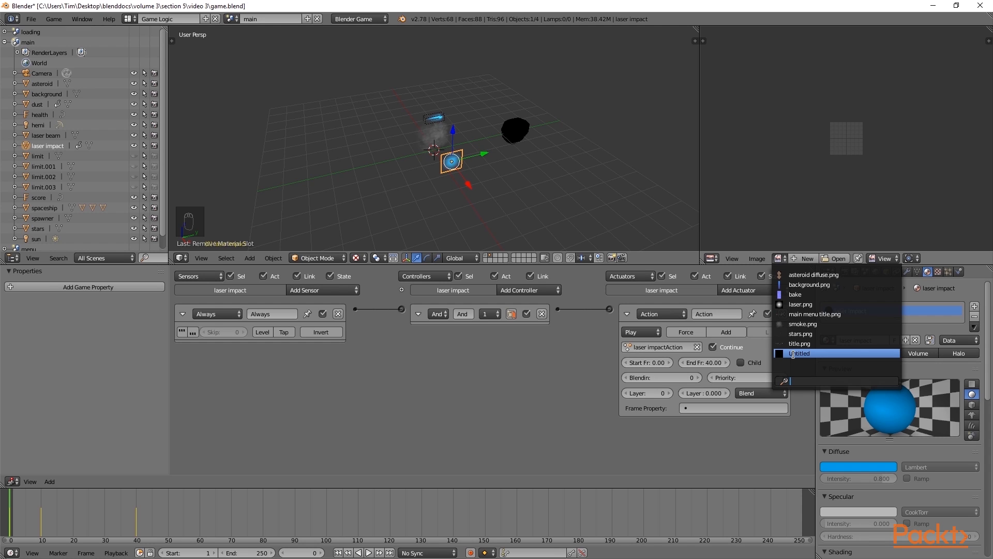
{"action": "left_click", "coordinate": [793, 354]}
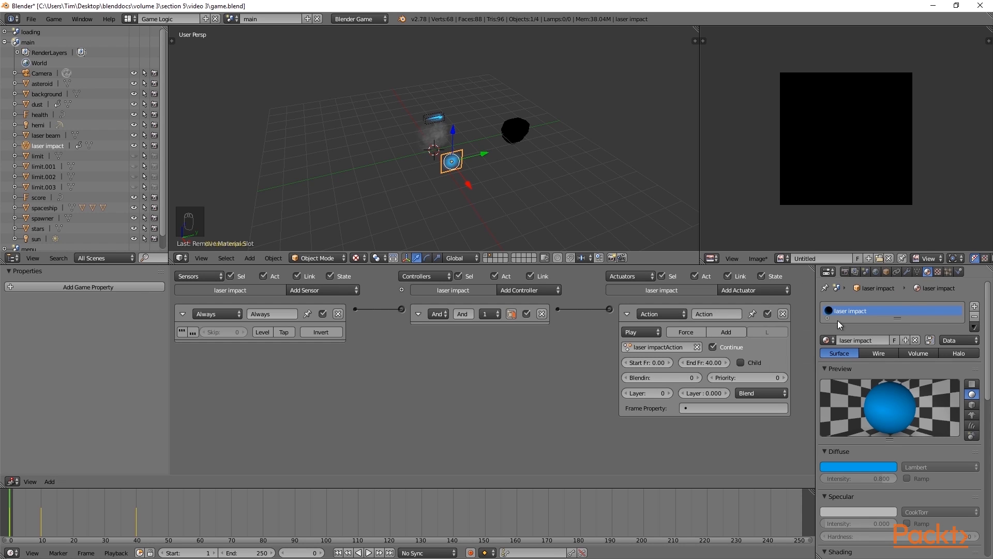
{"action": "left_click", "coordinate": [889, 257]}
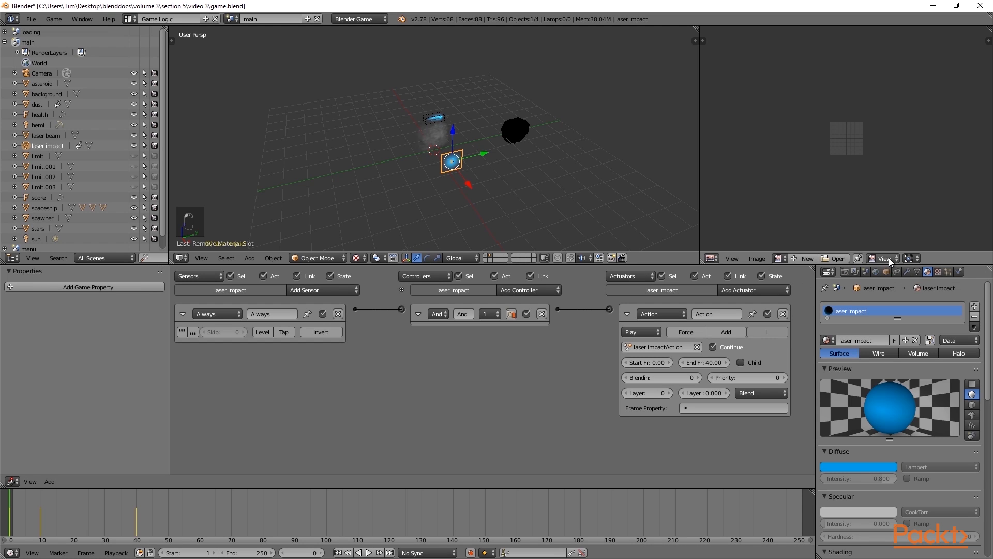
{"action": "left_click", "coordinate": [780, 257]}
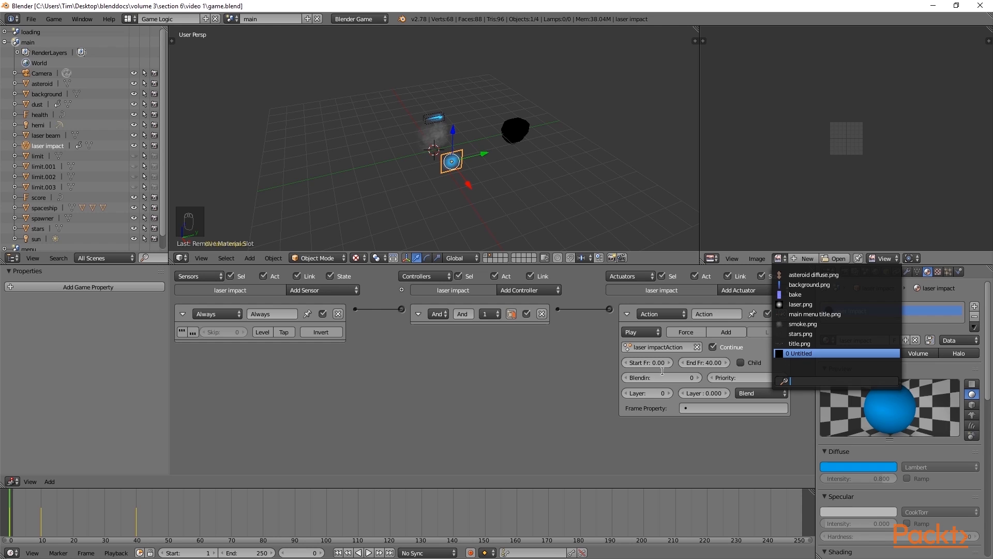
{"action": "left_click", "coordinate": [552, 379]}
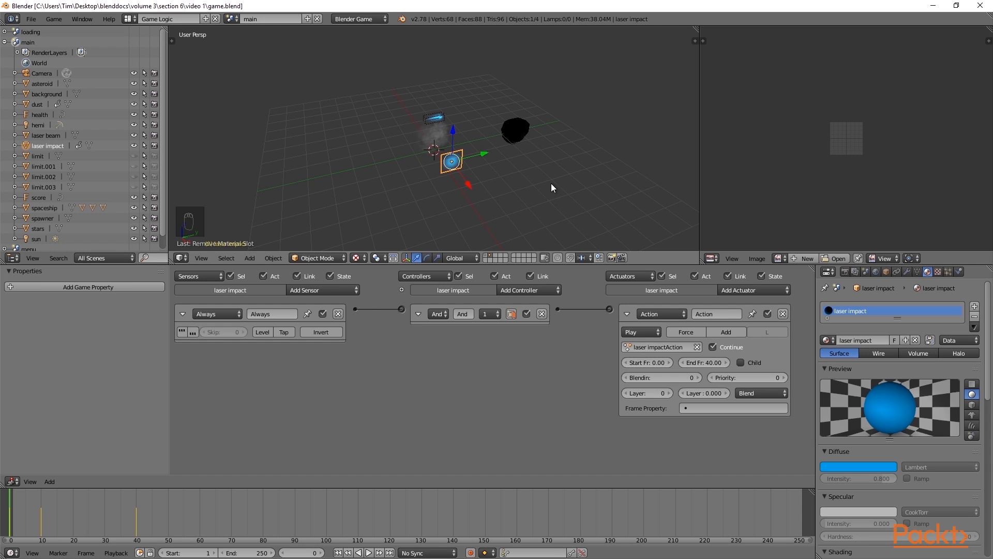
Save over the existing game.blend and reopen it from the recent files to purge unused data.
{"action": "key", "text": "ctrl+s"}
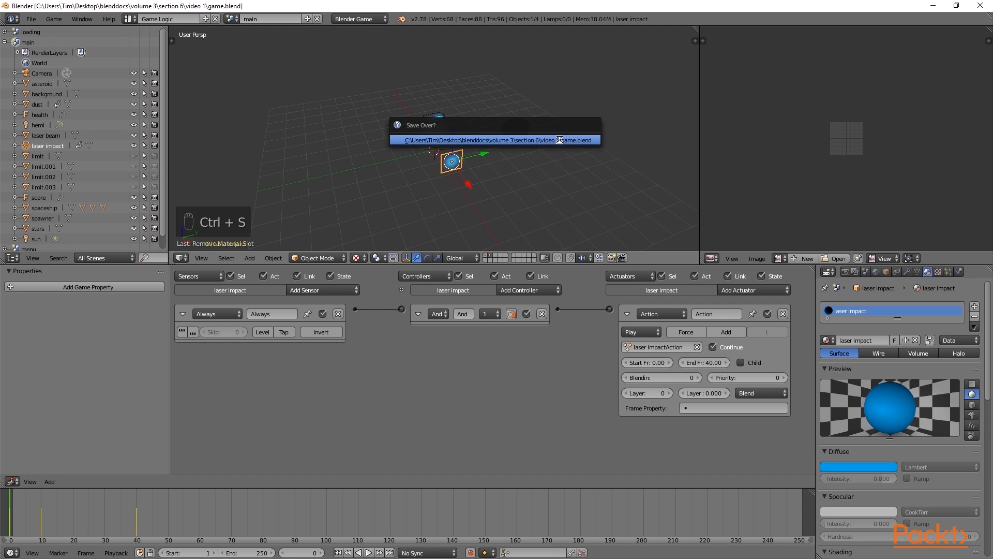
{"action": "left_click", "coordinate": [560, 139]}
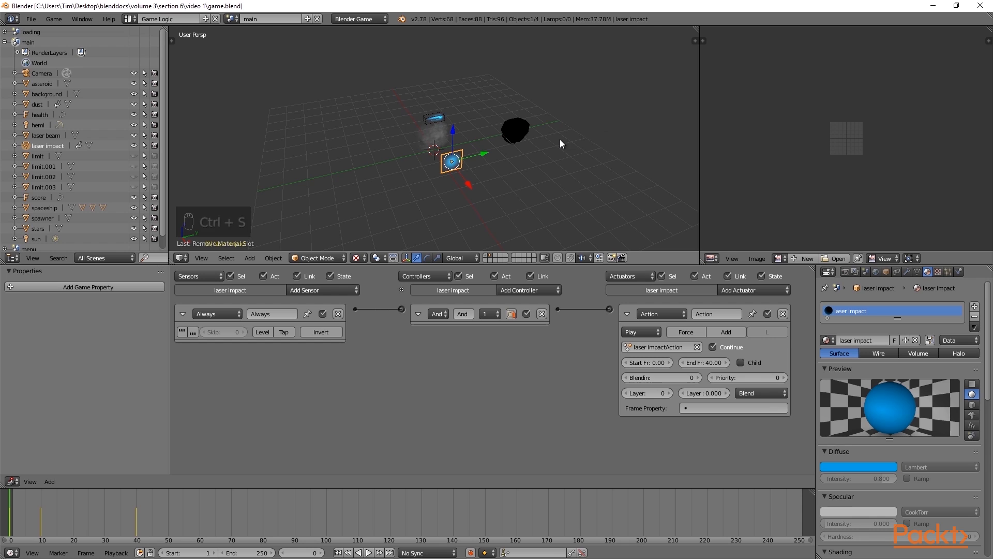
{"action": "left_click", "coordinate": [30, 19]}
{"action": "mouse_move", "coordinate": [62, 52]}
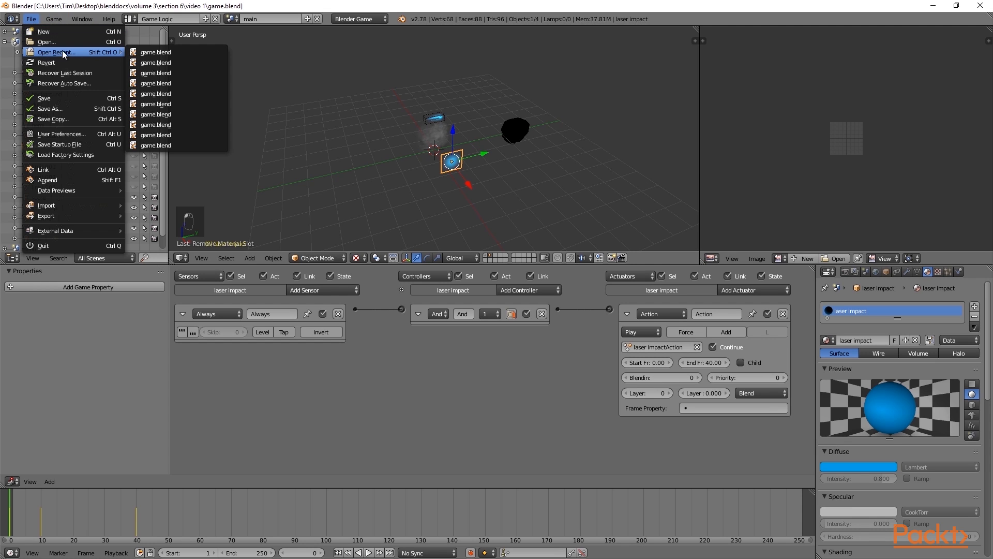
{"action": "left_click", "coordinate": [147, 50]}
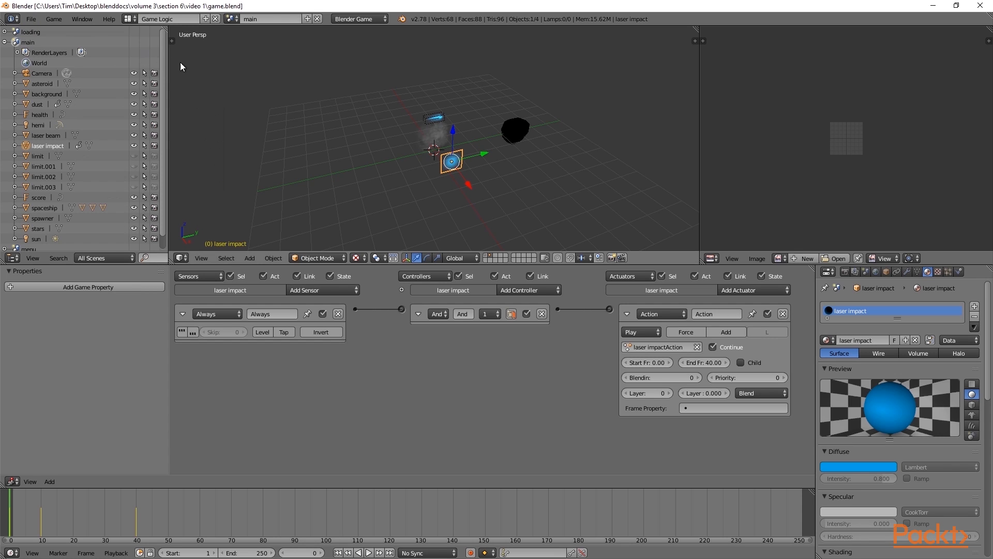
Check the image list and the material list for leftover unused entries in the reopened file.
{"action": "left_click", "coordinate": [779, 257]}
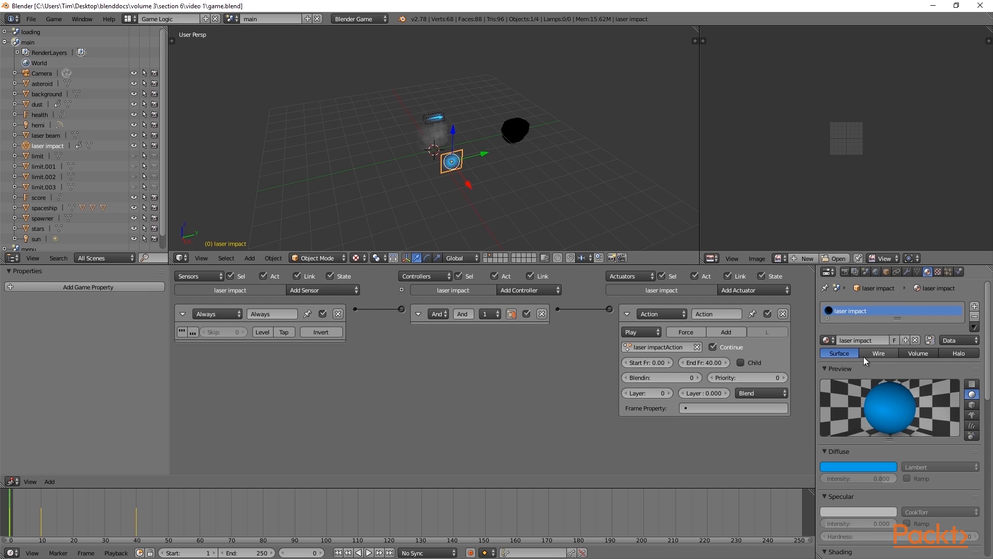
{"action": "left_click", "coordinate": [827, 340]}
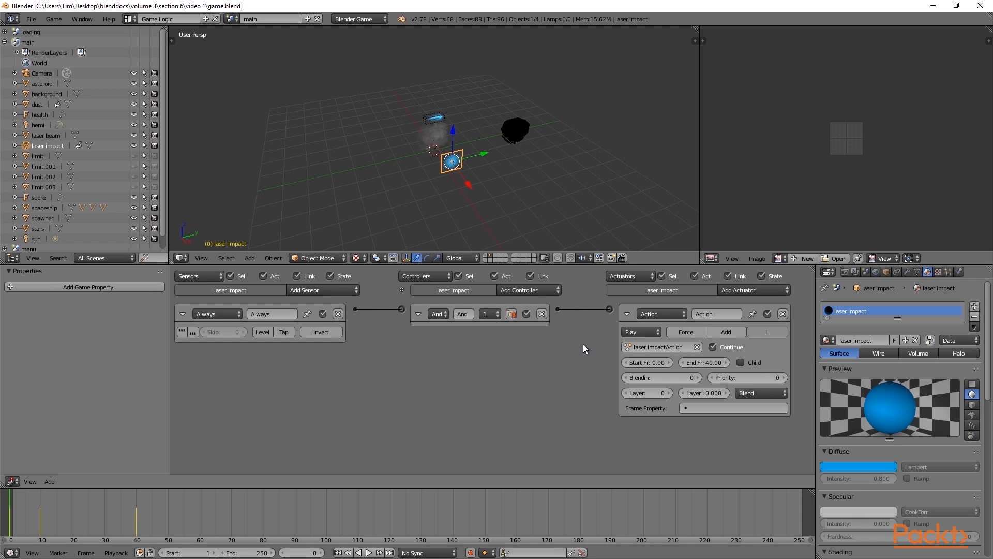
Select the spaceship on the main scene's first layer, seen through the camera, and switch to the menu scene.
{"action": "left_click", "coordinate": [485, 255]}
{"action": "key", "text": "KP_0"}
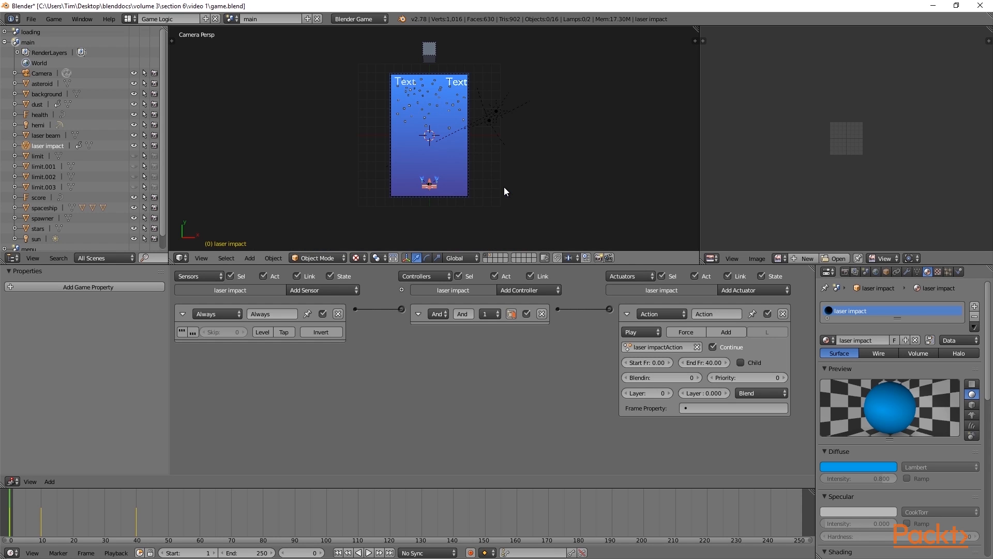
{"action": "right_click", "coordinate": [435, 188]}
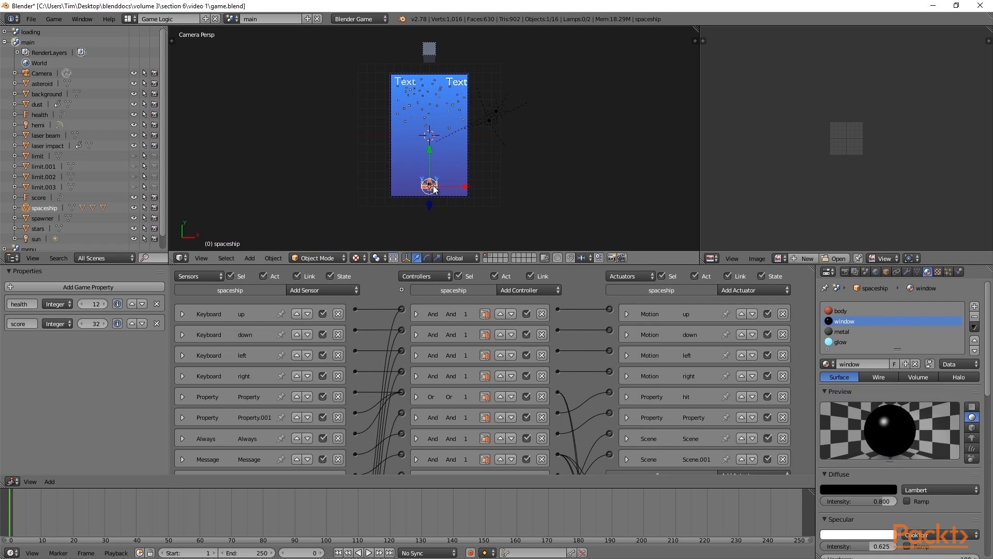
{"action": "scroll", "coordinate": [508, 184], "scroll_direction": "up", "scroll_amount": 3}
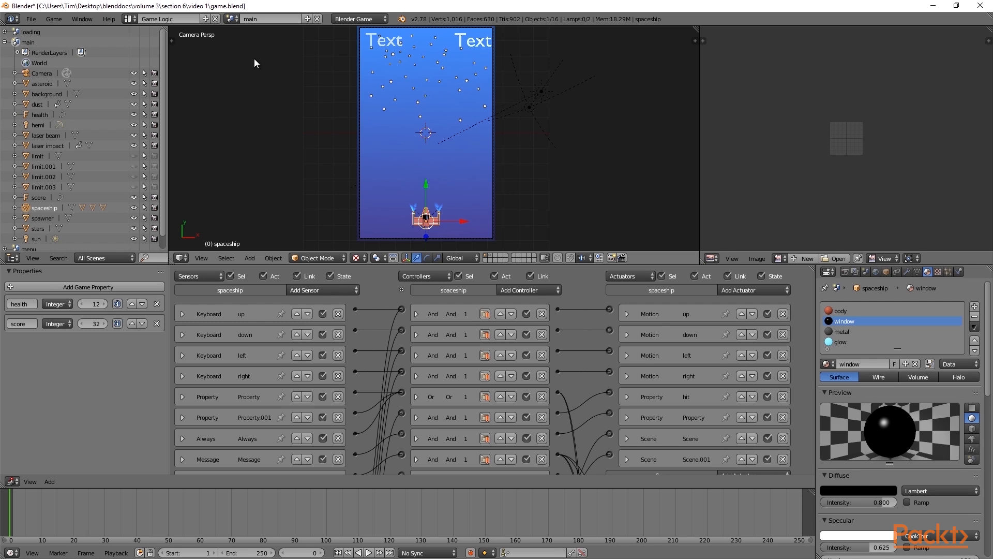
{"action": "left_click", "coordinate": [231, 19]}
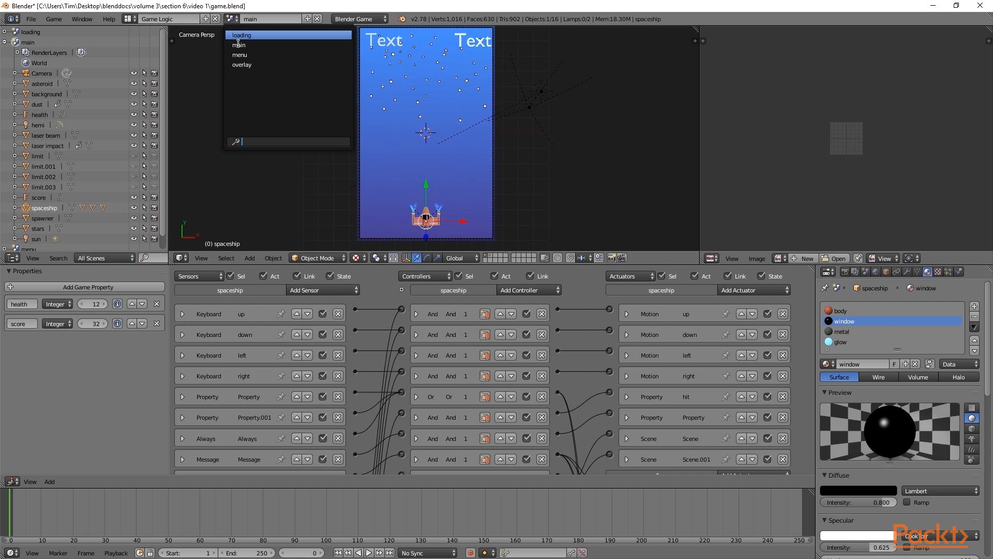
{"action": "left_click", "coordinate": [255, 54]}
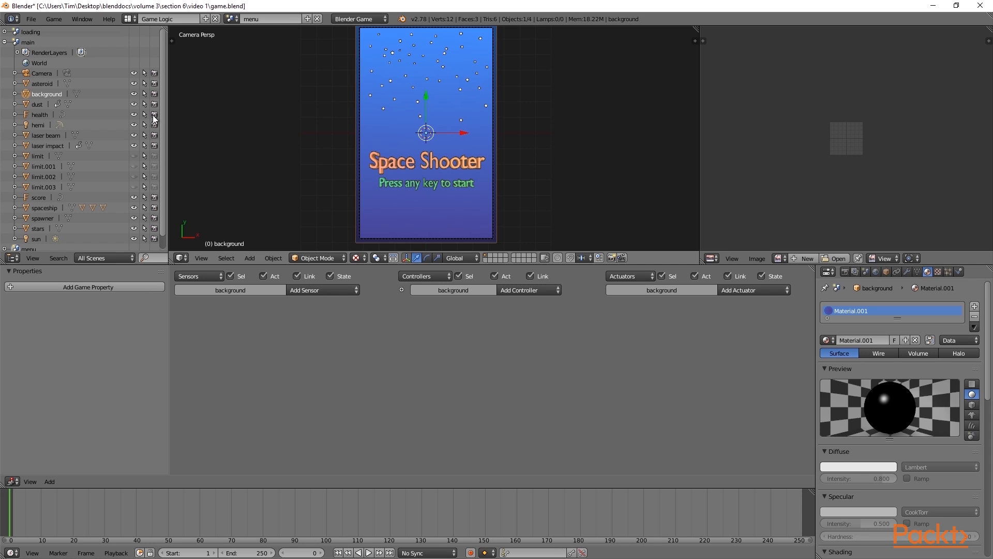
Enable automatic packing of external data into the .blend file and save over the existing game.blend.
{"action": "left_click", "coordinate": [31, 19]}
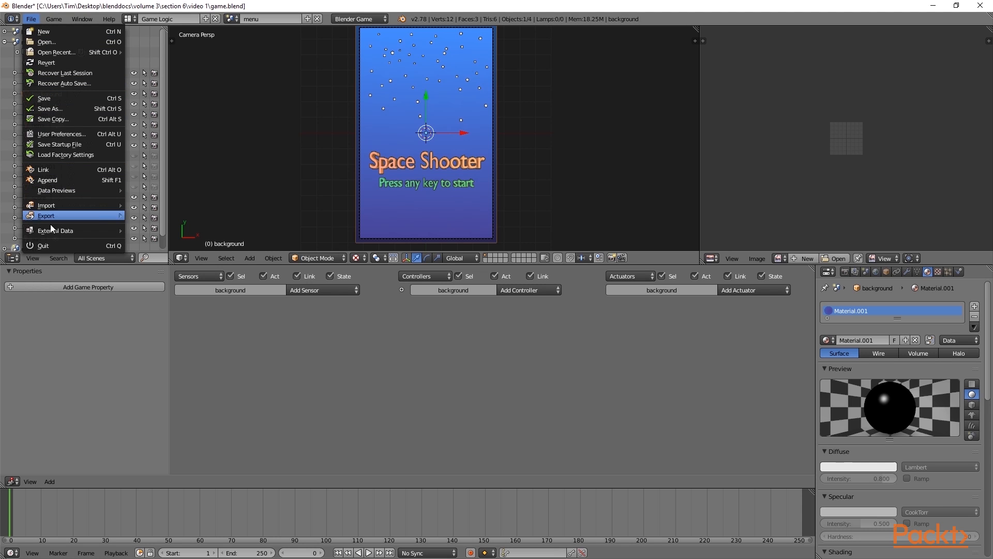
{"action": "mouse_move", "coordinate": [57, 231]}
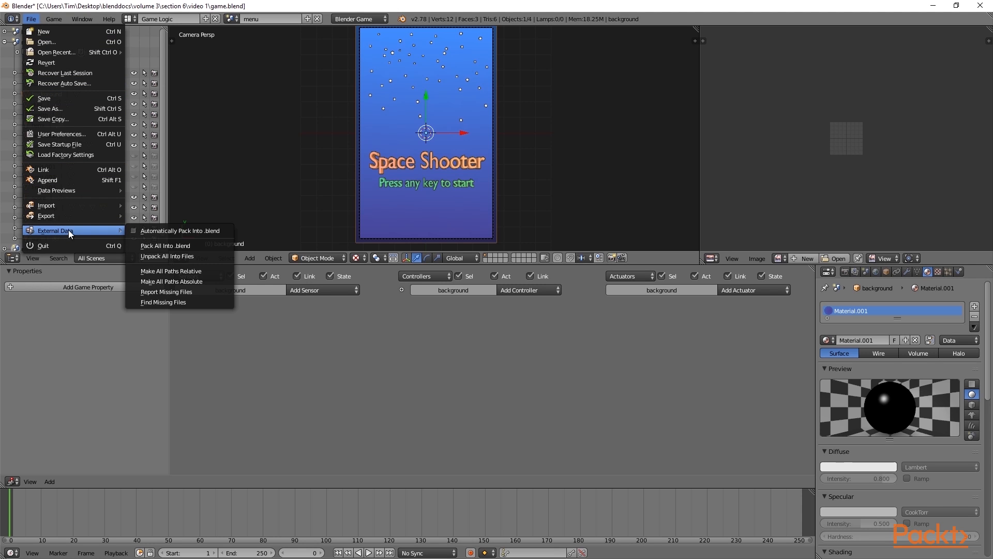
{"action": "left_click", "coordinate": [154, 231]}
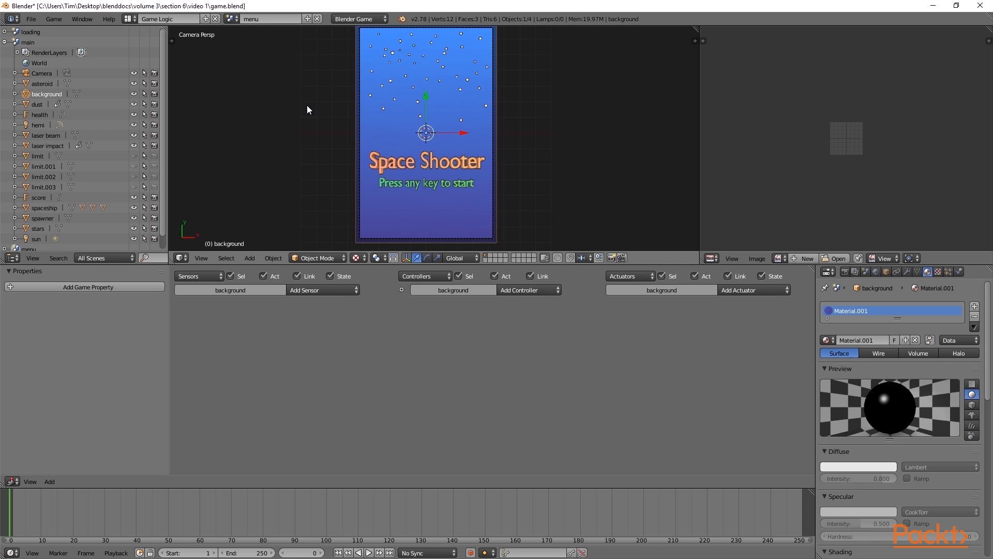
{"action": "key", "text": "ctrl+s"}
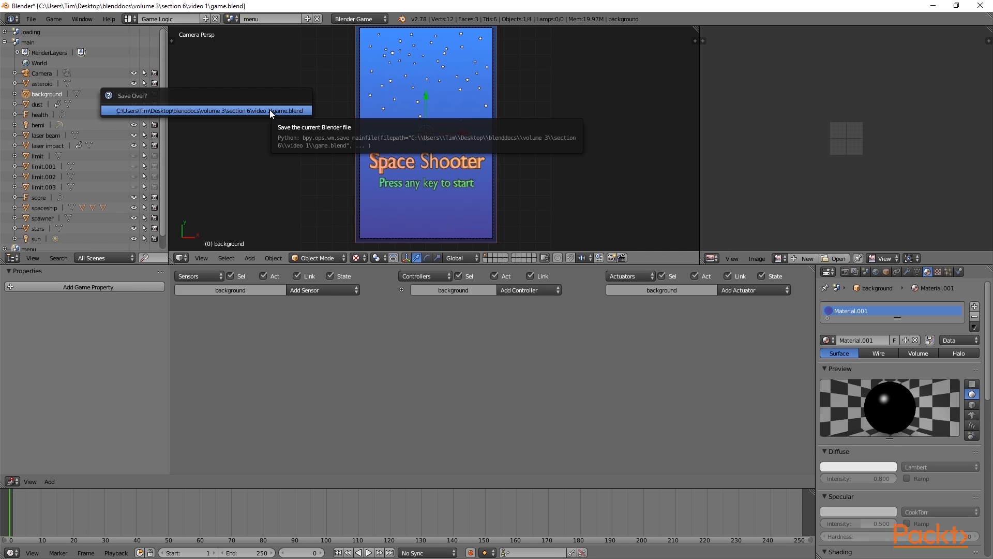
{"action": "left_click", "coordinate": [270, 111]}
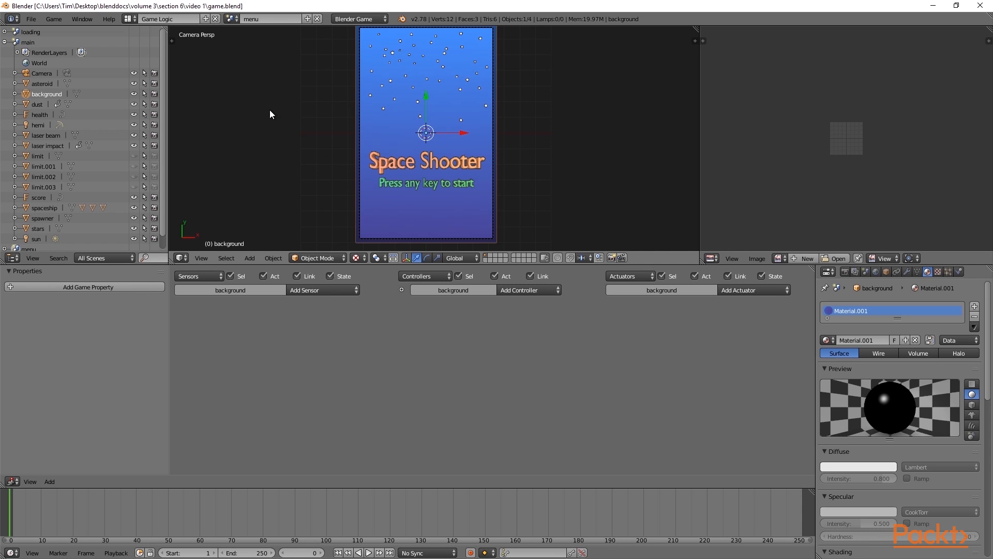